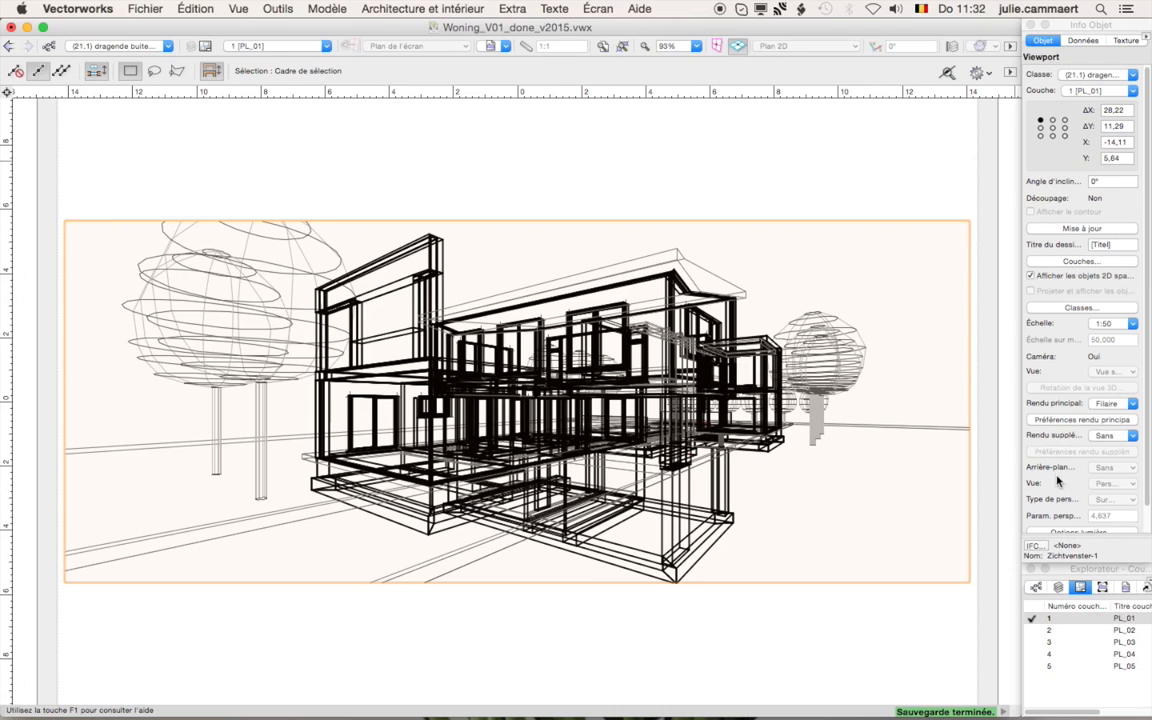
Set the PL_01 viewport's main render mode to Lignes cachées en pointillés and update the viewport
{"action": "left_click", "coordinate": [1105, 404]}
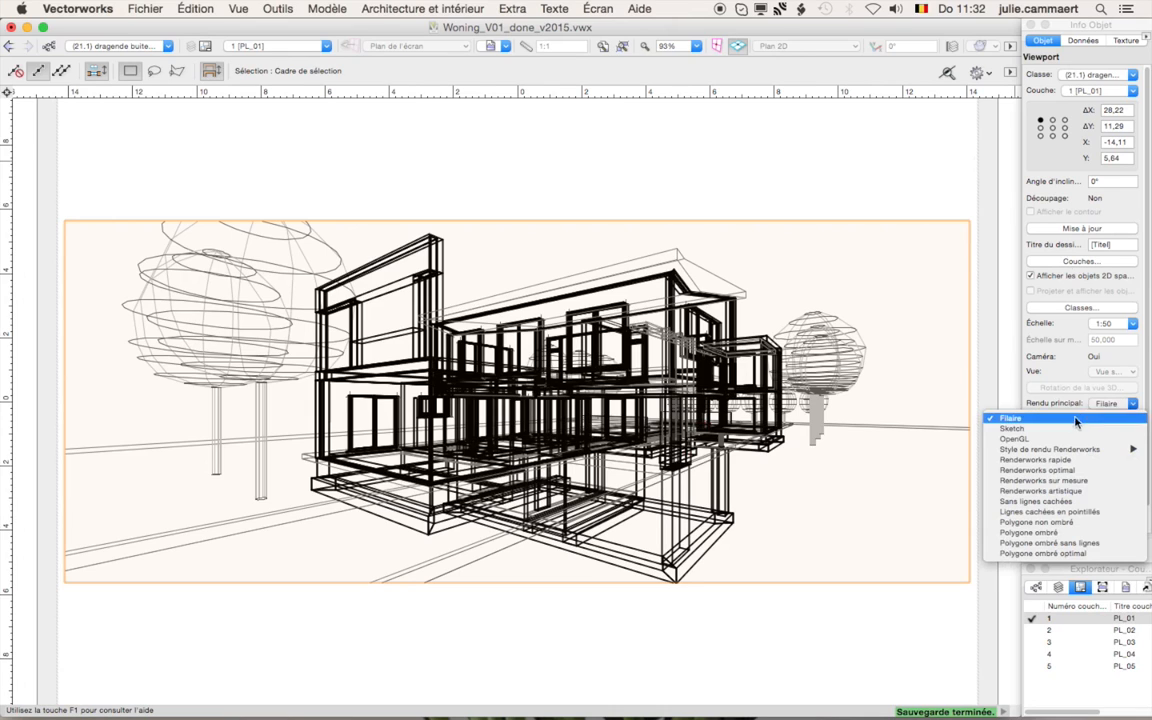
{"action": "left_click", "coordinate": [1050, 512]}
{"action": "left_click", "coordinate": [1090, 230]}
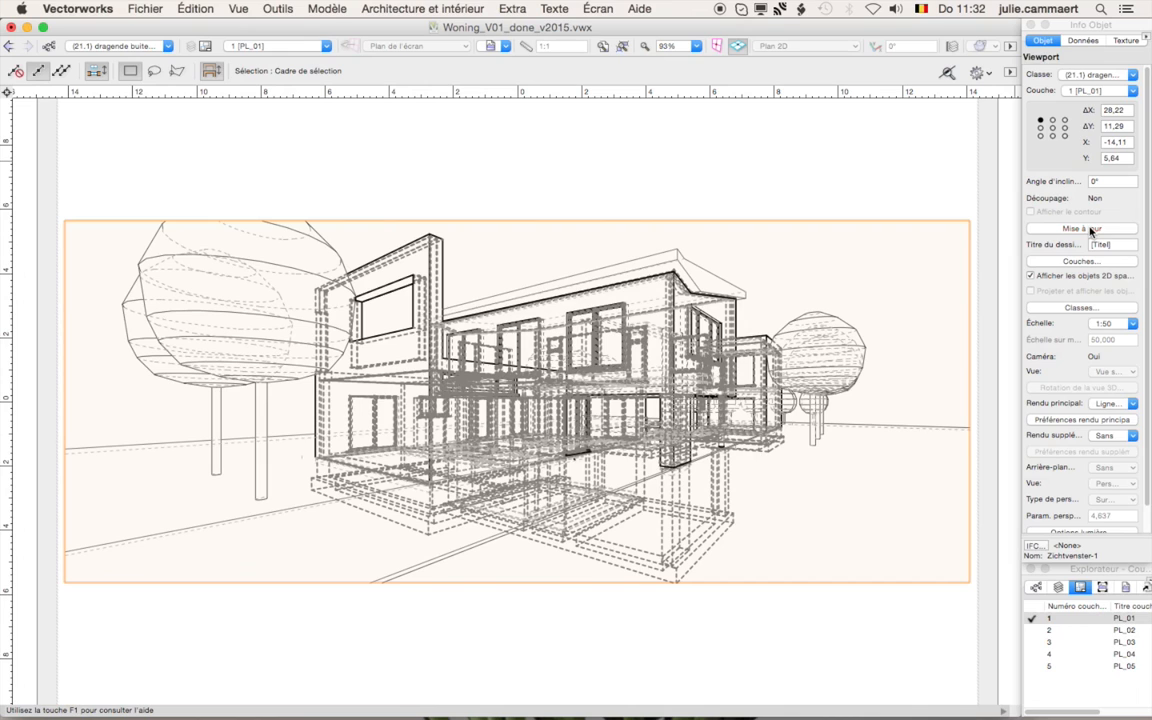
Set the PL_01 viewport's main render mode to Sans lignes cachées and update the viewport
{"action": "left_click", "coordinate": [1100, 403]}
{"action": "left_click", "coordinate": [1036, 501]}
{"action": "left_click", "coordinate": [1085, 228]}
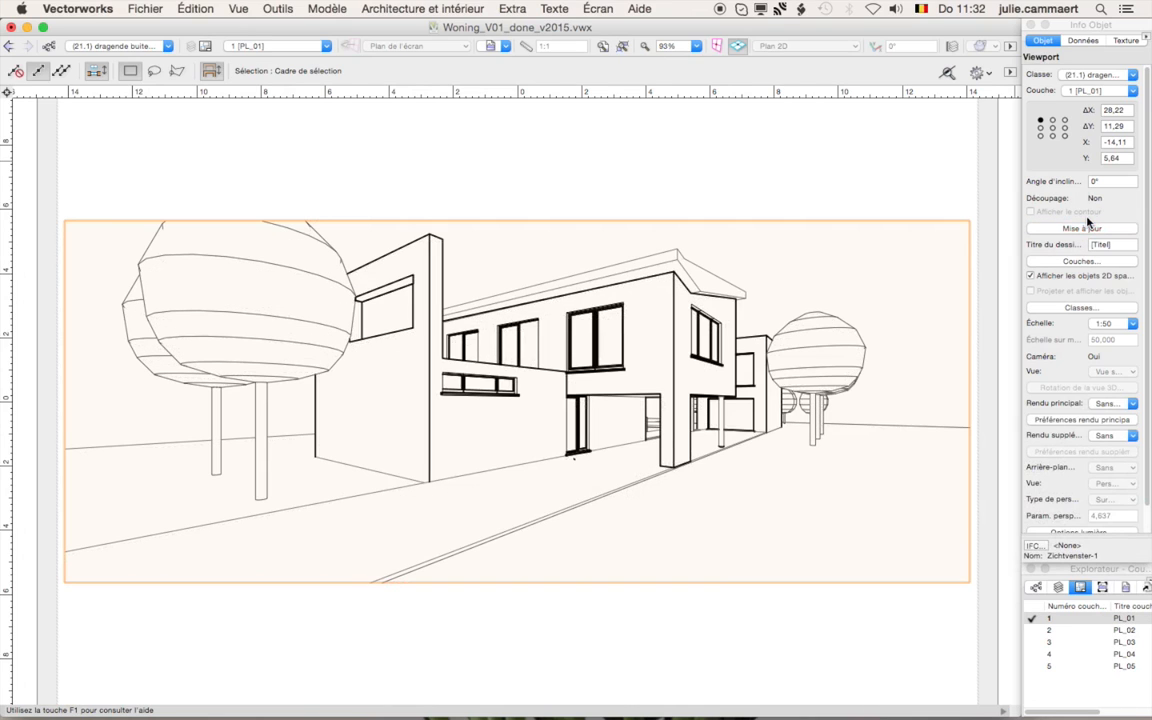
Activate sheet layer PL_02 and set its viewport's main render mode to OpenGL
{"action": "left_click", "coordinate": [1033, 631]}
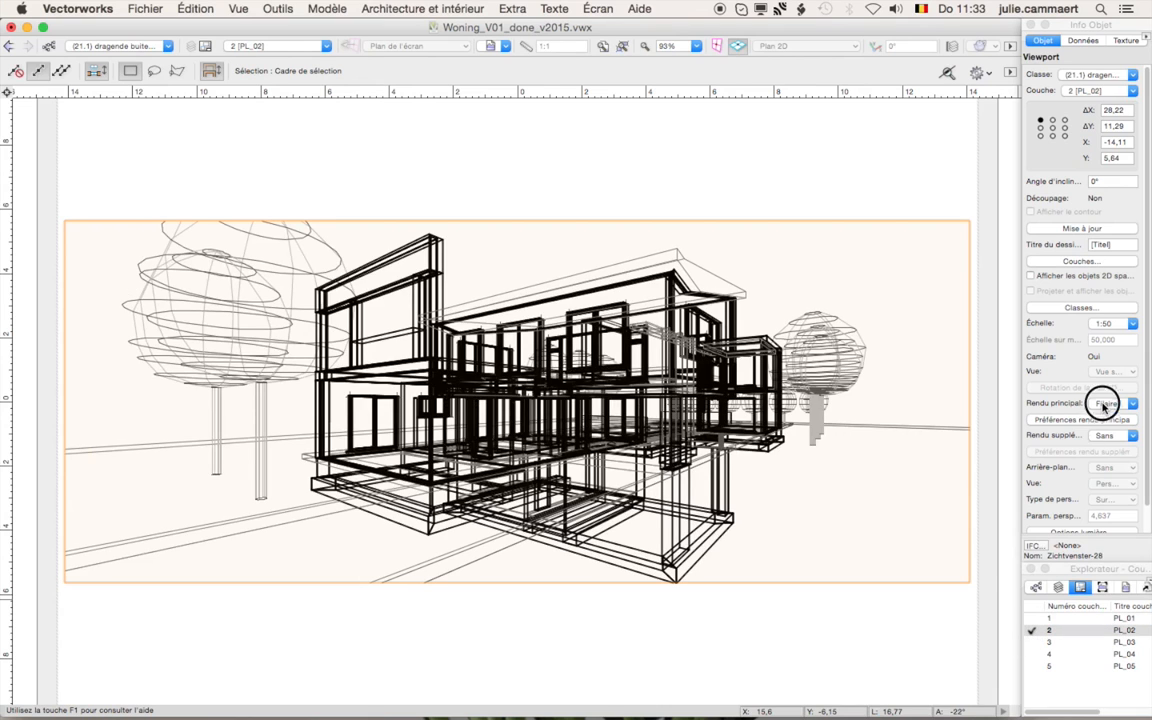
{"action": "left_click", "coordinate": [1108, 403]}
{"action": "left_click", "coordinate": [1050, 440]}
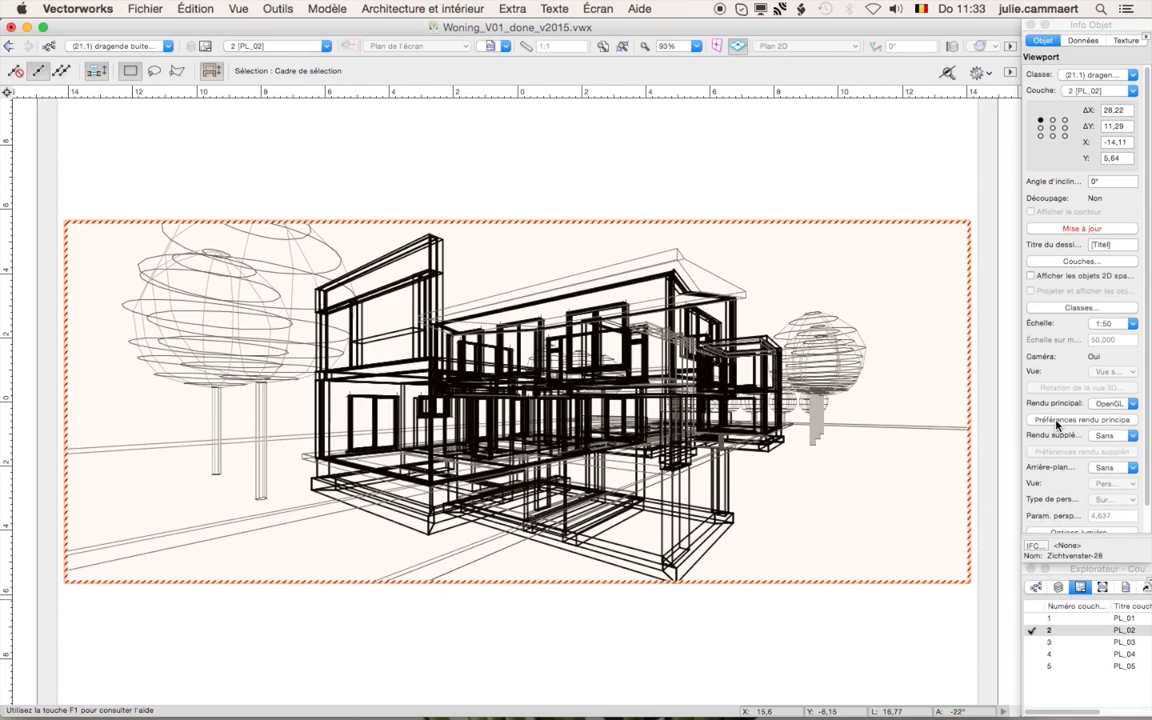
Enable textures, anti-aliasing and shadows in the PL_02 viewport's OpenGL options, and update the viewport
{"action": "left_click", "coordinate": [1056, 421]}
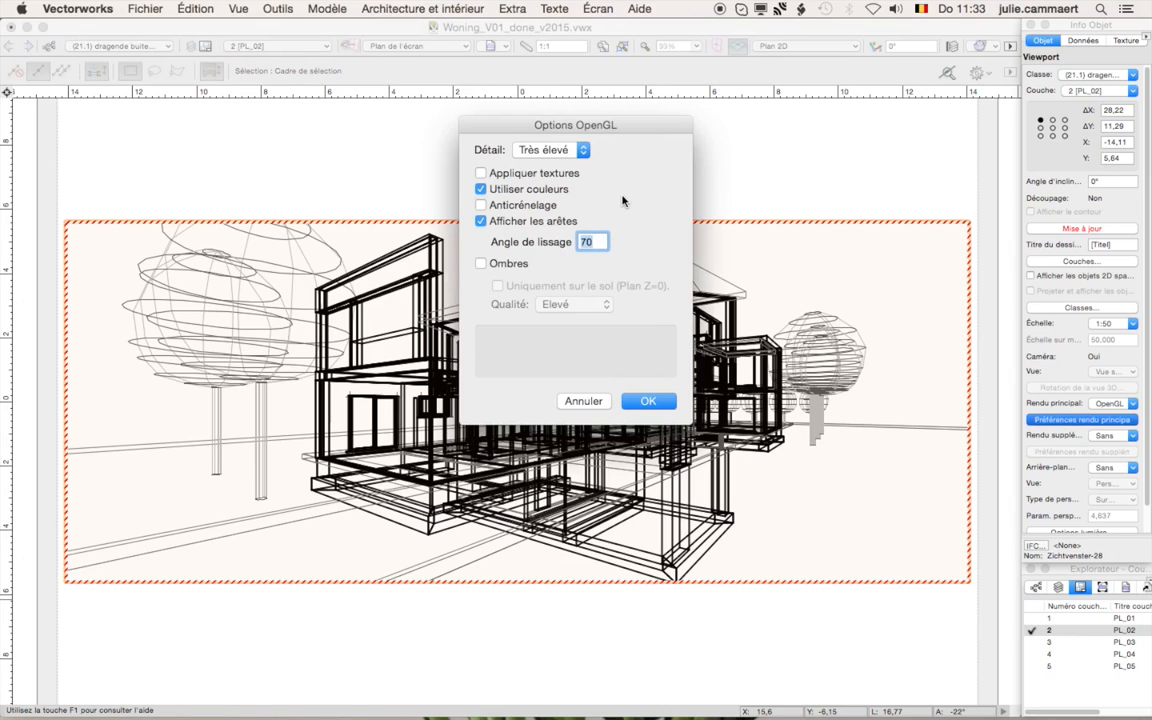
{"action": "mouse_move", "coordinate": [545, 177]}
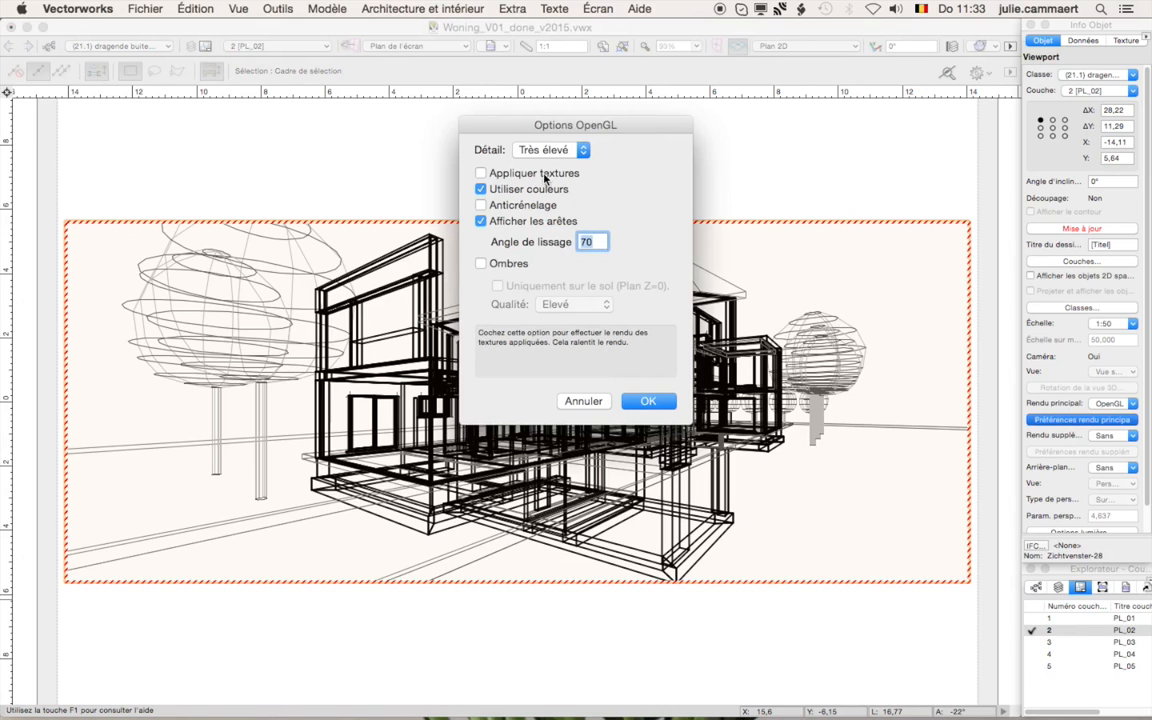
{"action": "left_click", "coordinate": [545, 175]}
{"action": "left_click", "coordinate": [512, 207]}
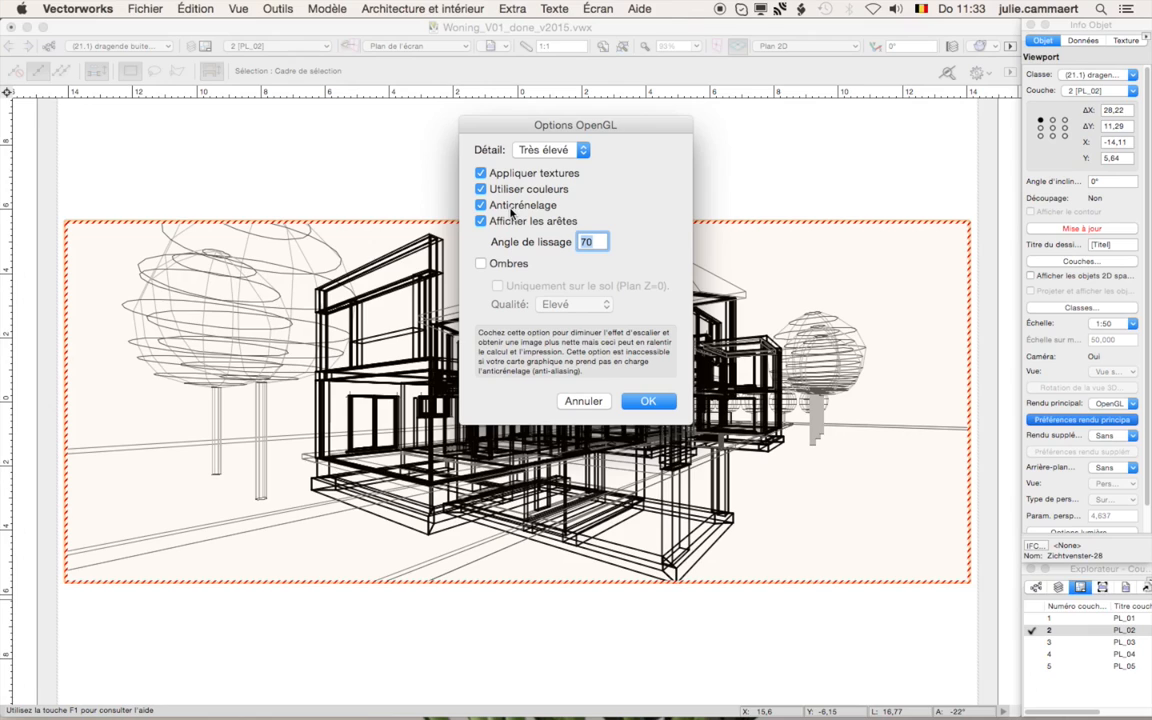
{"action": "left_click", "coordinate": [511, 224]}
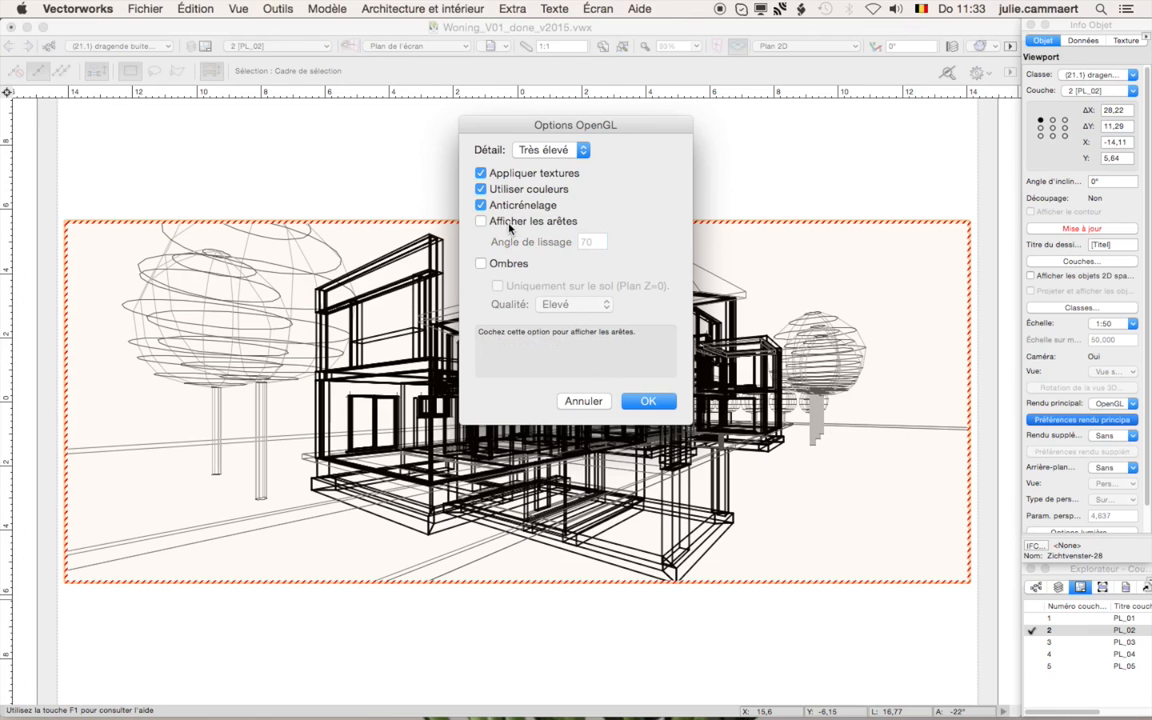
{"action": "left_click", "coordinate": [553, 224]}
{"action": "left_click", "coordinate": [503, 265]}
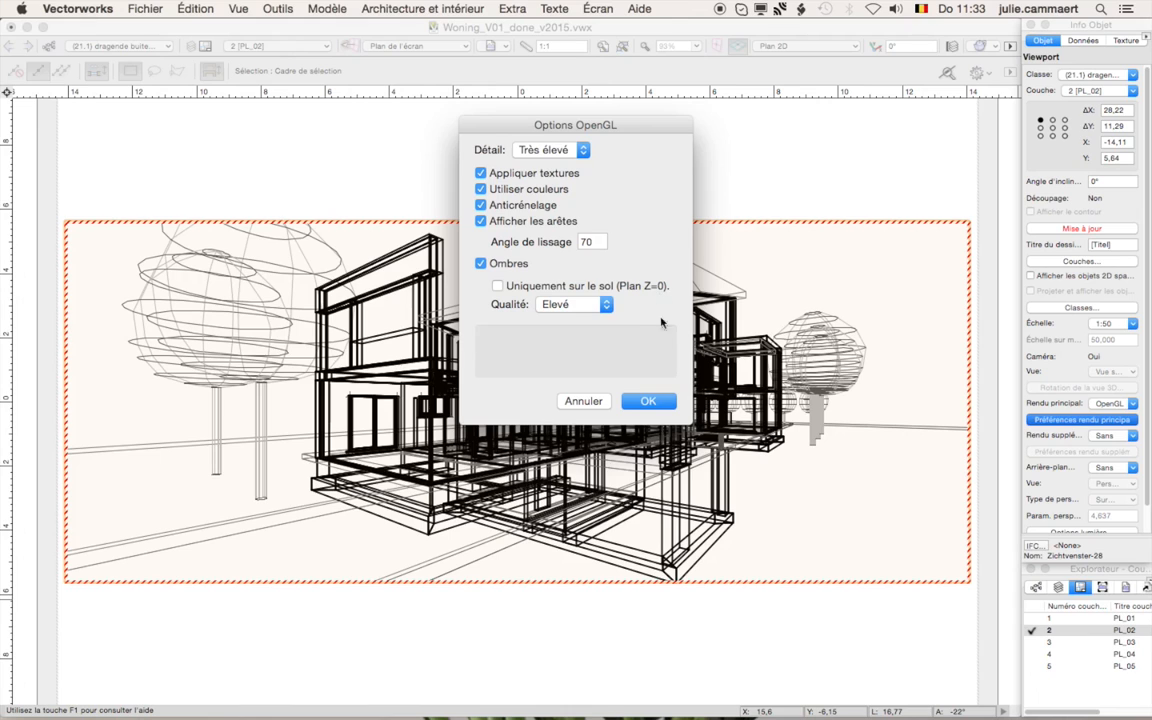
{"action": "left_click", "coordinate": [649, 401]}
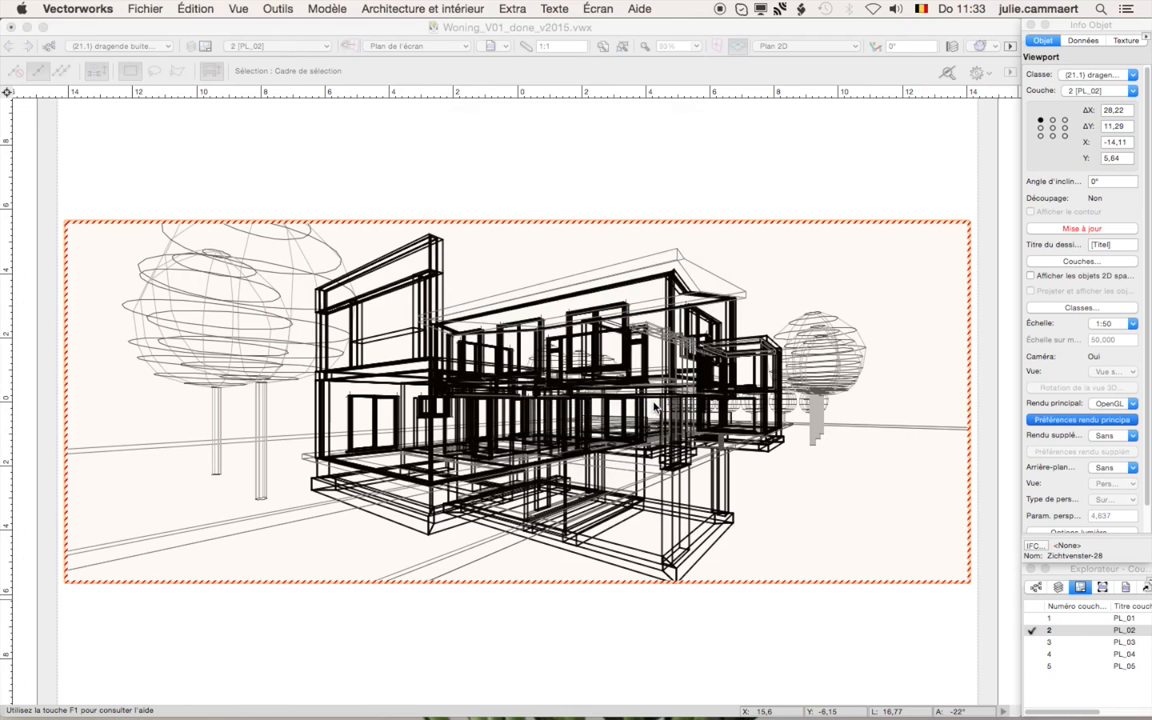
{"action": "left_click", "coordinate": [1123, 230]}
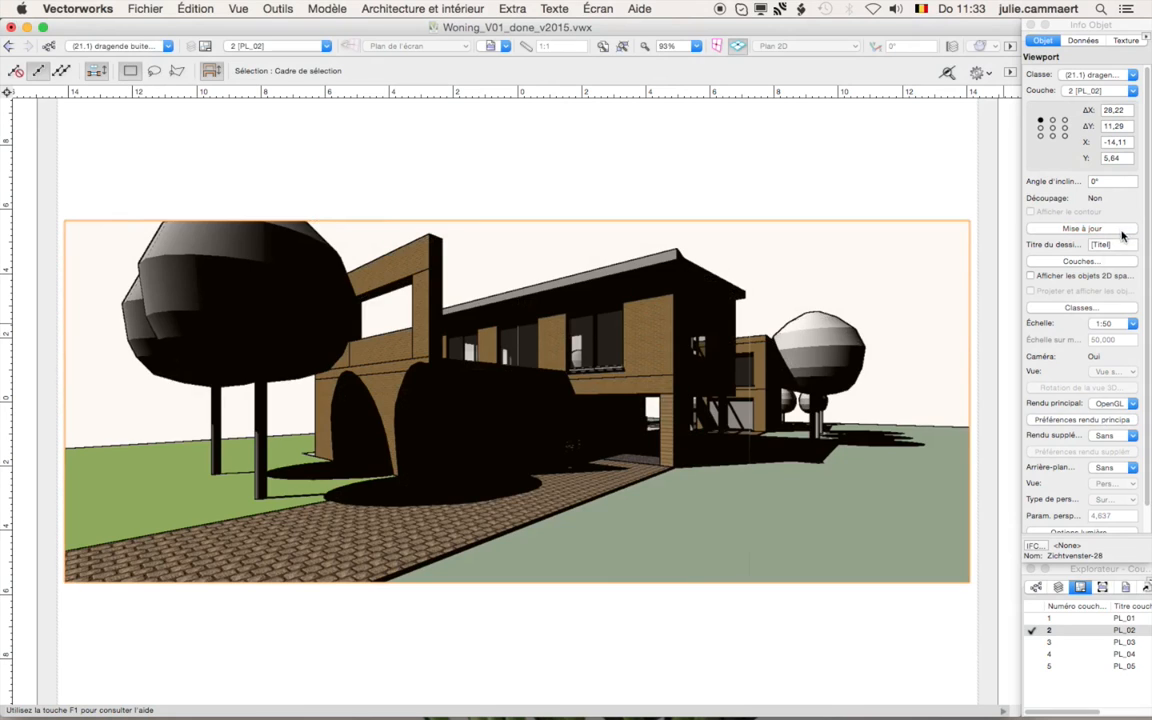
Activate sheet layer PL_03 and set its viewport's main render mode to Sans lignes cachées
{"action": "left_click", "coordinate": [1033, 642]}
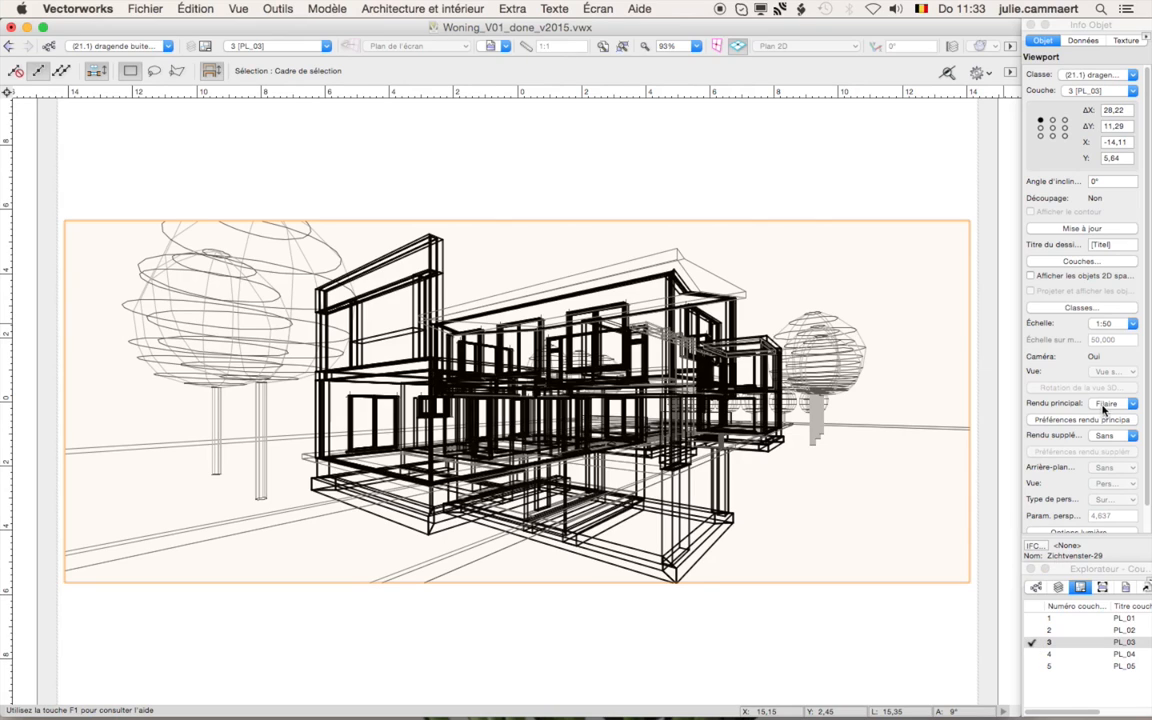
{"action": "left_click", "coordinate": [1104, 405]}
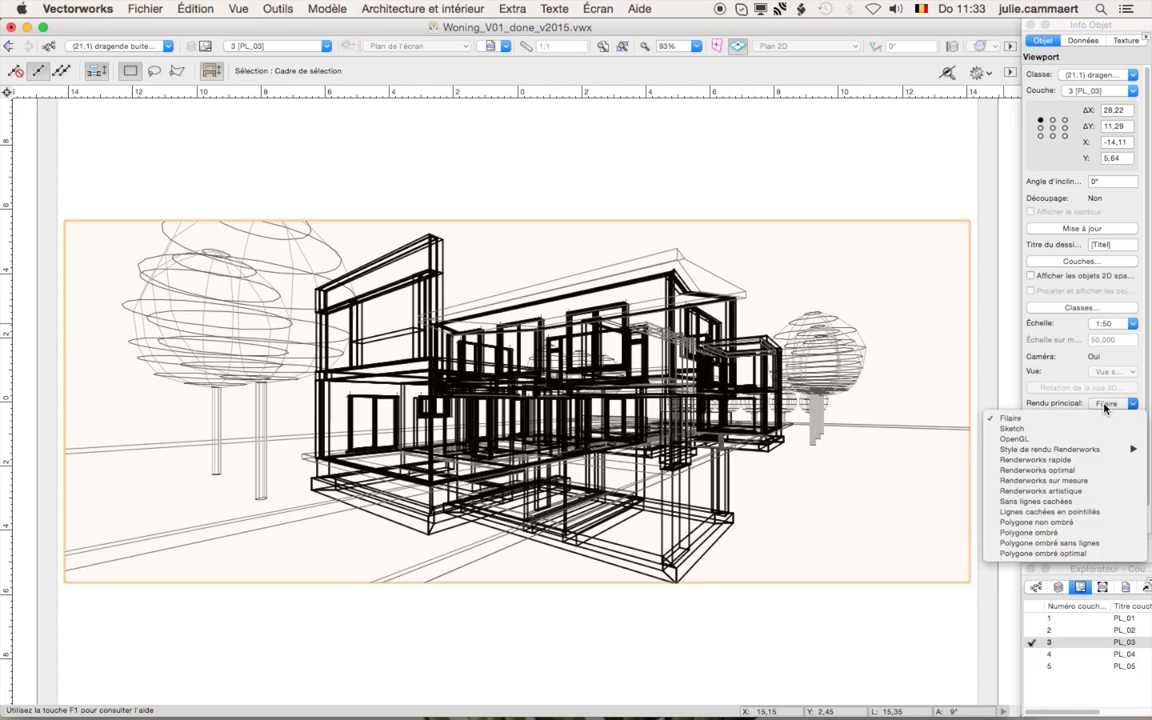
{"action": "left_click", "coordinate": [1052, 506]}
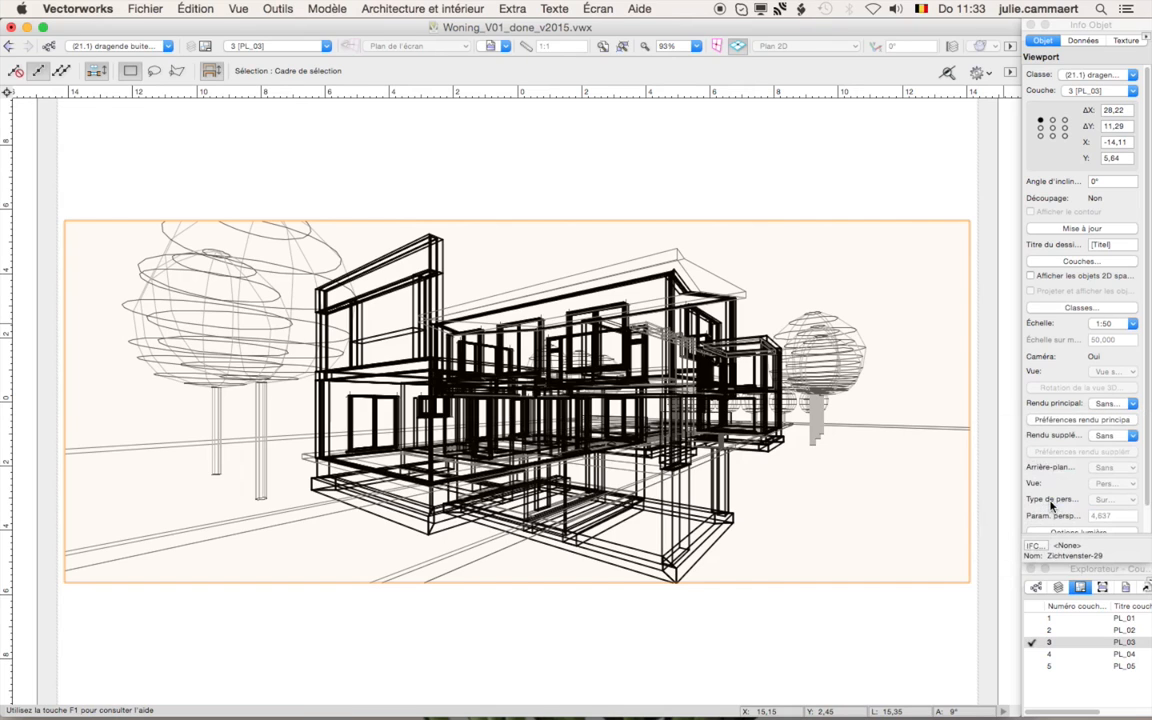
Apply the [SK] Rapide sketch style in the PL_03 viewport's hidden-line render preferences, and update the viewport
{"action": "left_click", "coordinate": [1080, 420]}
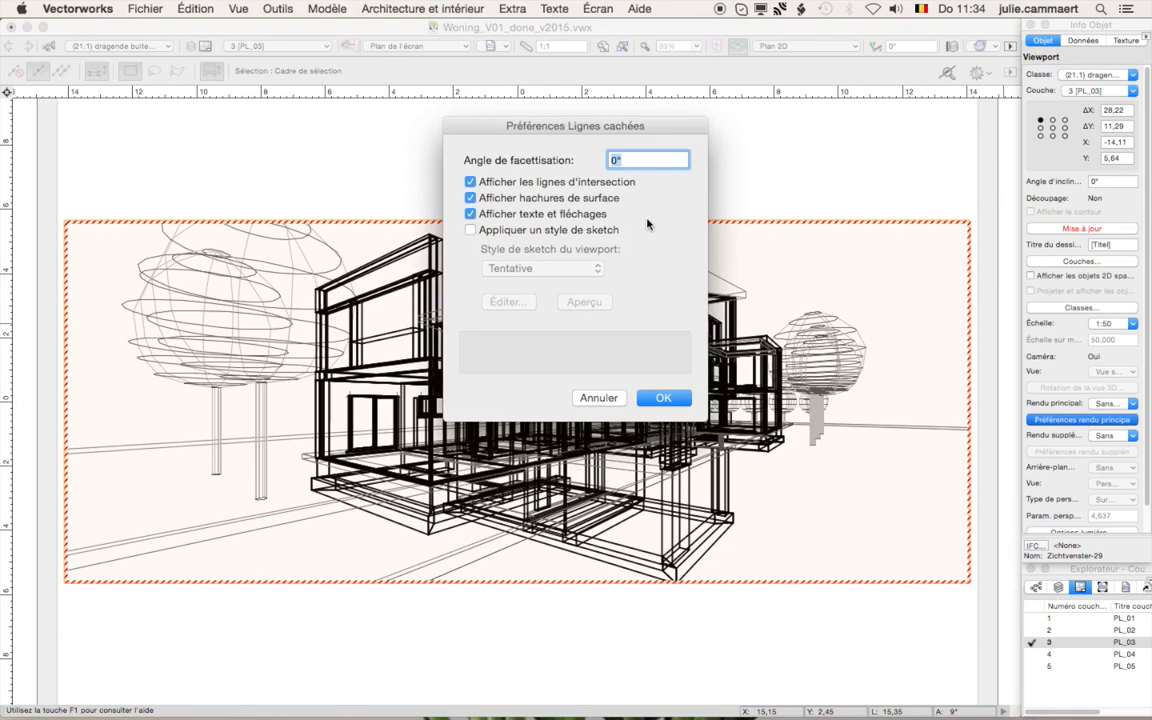
{"action": "left_click", "coordinate": [610, 232]}
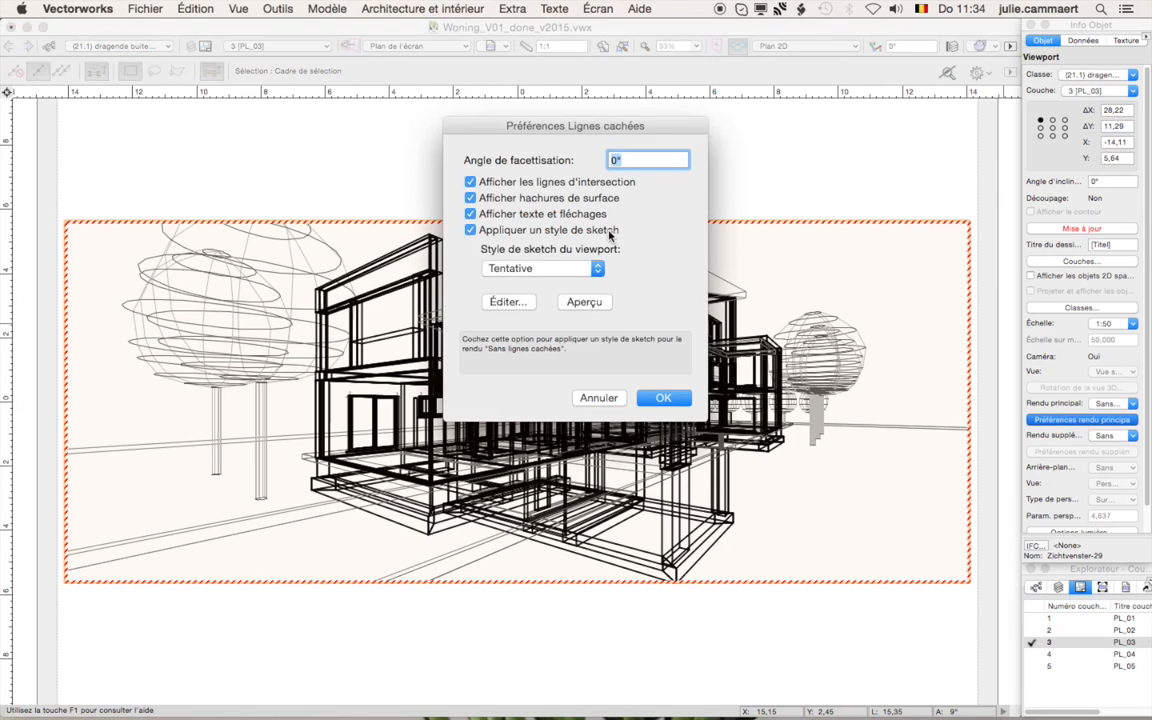
{"action": "left_click", "coordinate": [597, 268]}
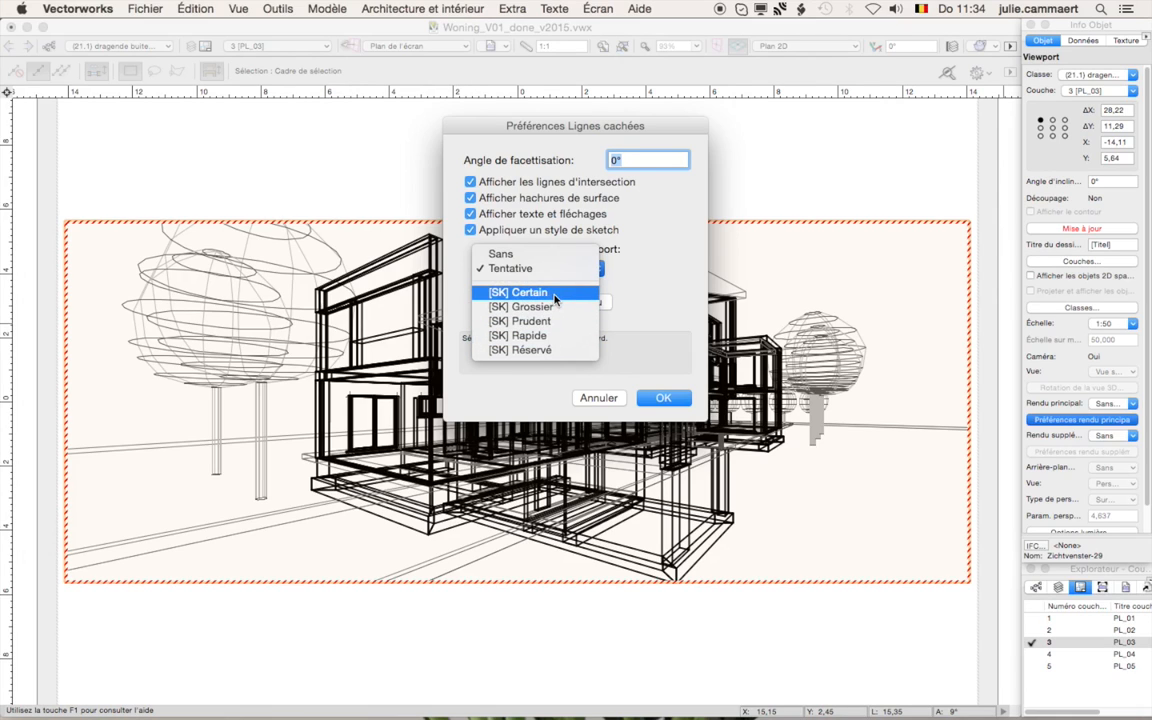
{"action": "left_click", "coordinate": [553, 335]}
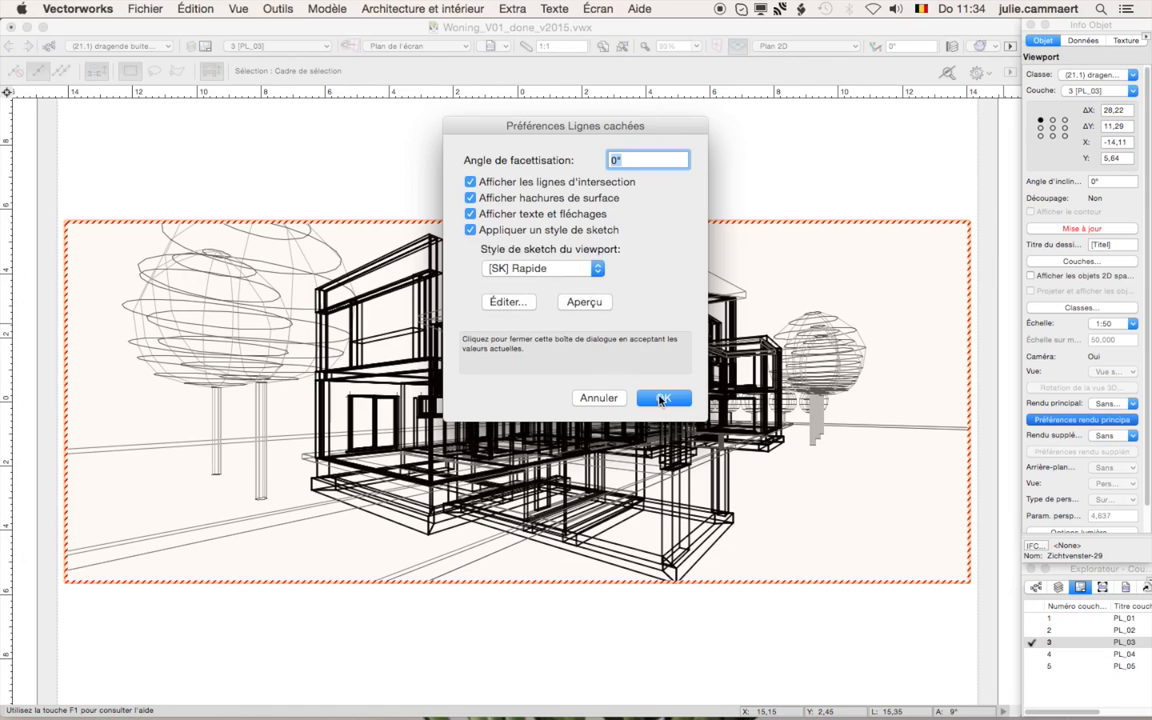
{"action": "left_click_drag", "start_coordinate": [581, 303], "coordinate": [534, 295]}
{"action": "left_click", "coordinate": [512, 301]}
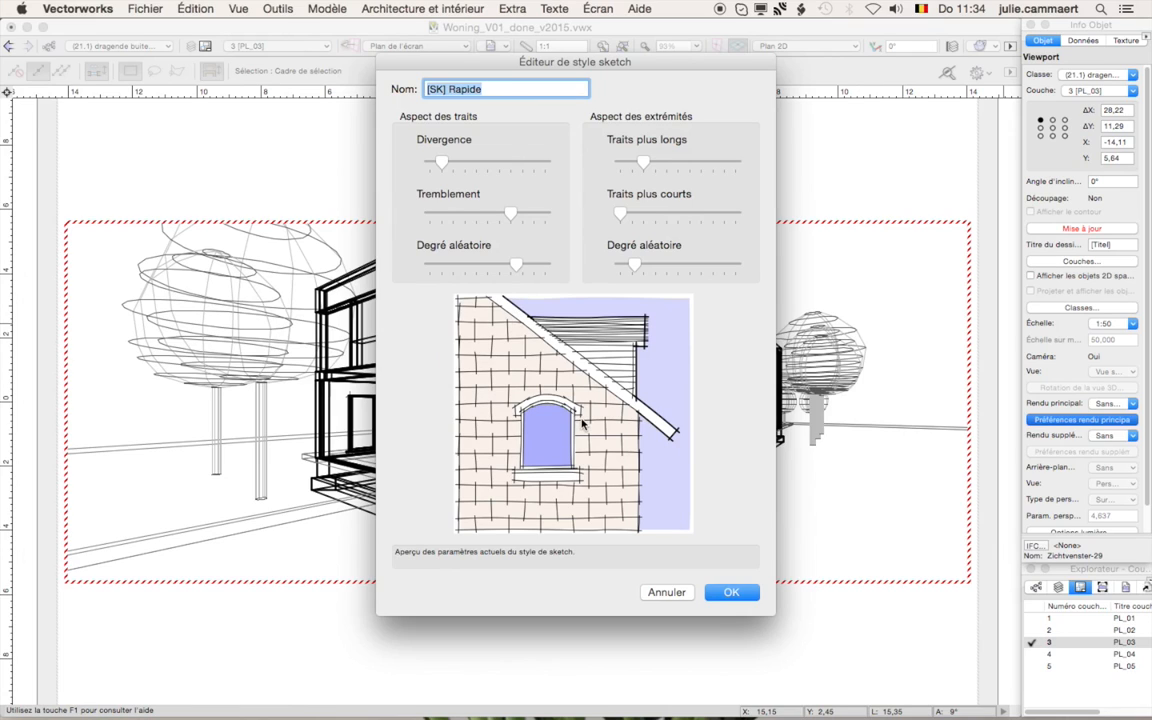
{"action": "left_click", "coordinate": [733, 593]}
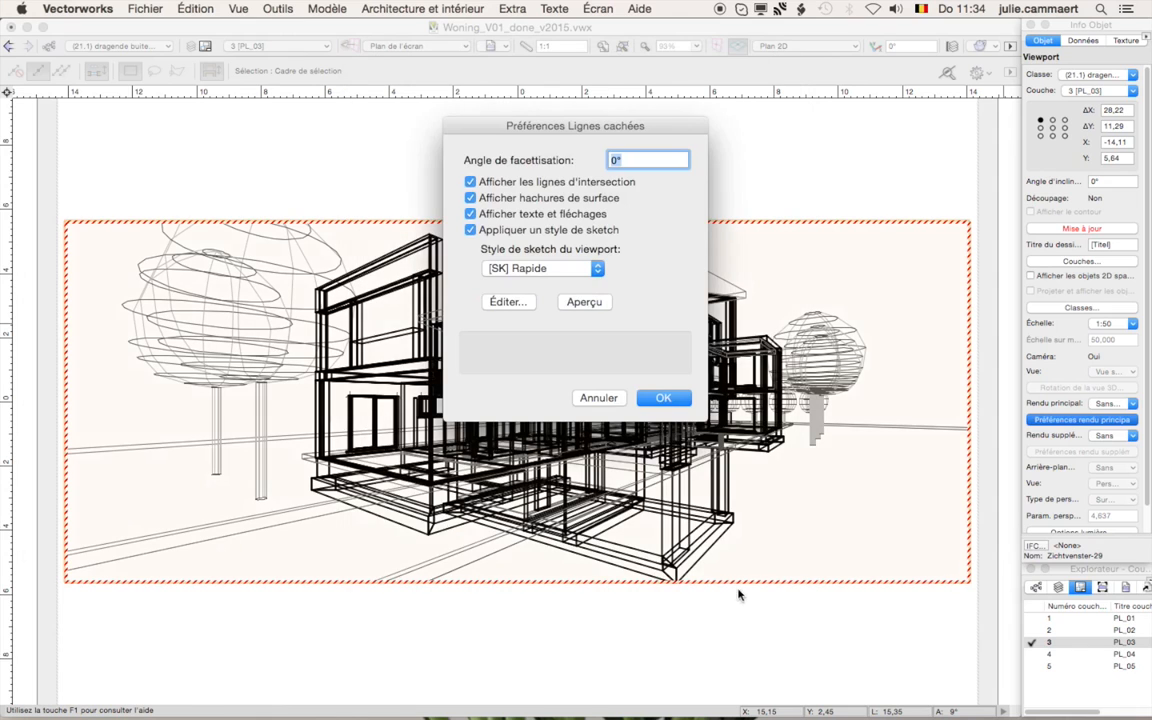
{"action": "left_click", "coordinate": [663, 397]}
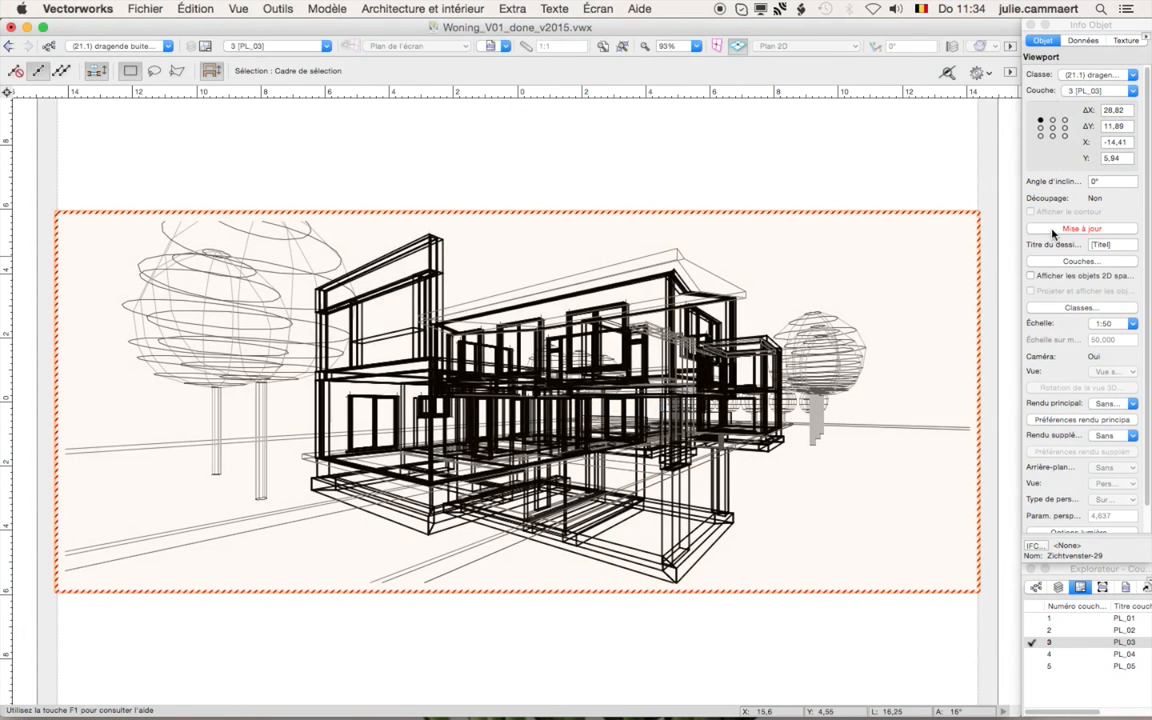
{"action": "left_click", "coordinate": [1070, 229]}
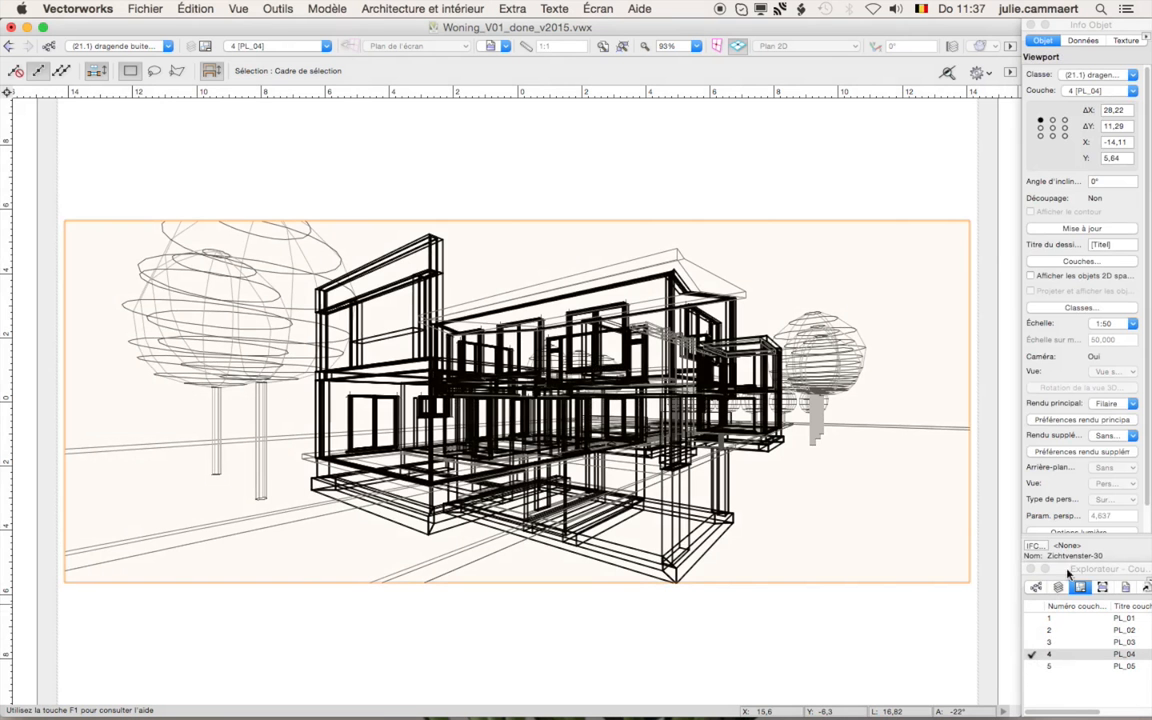
Render the PL_04 viewport with the Renderworks style [SR] Réaliste extérieur rapide and update it
{"action": "left_click", "coordinate": [1118, 405]}
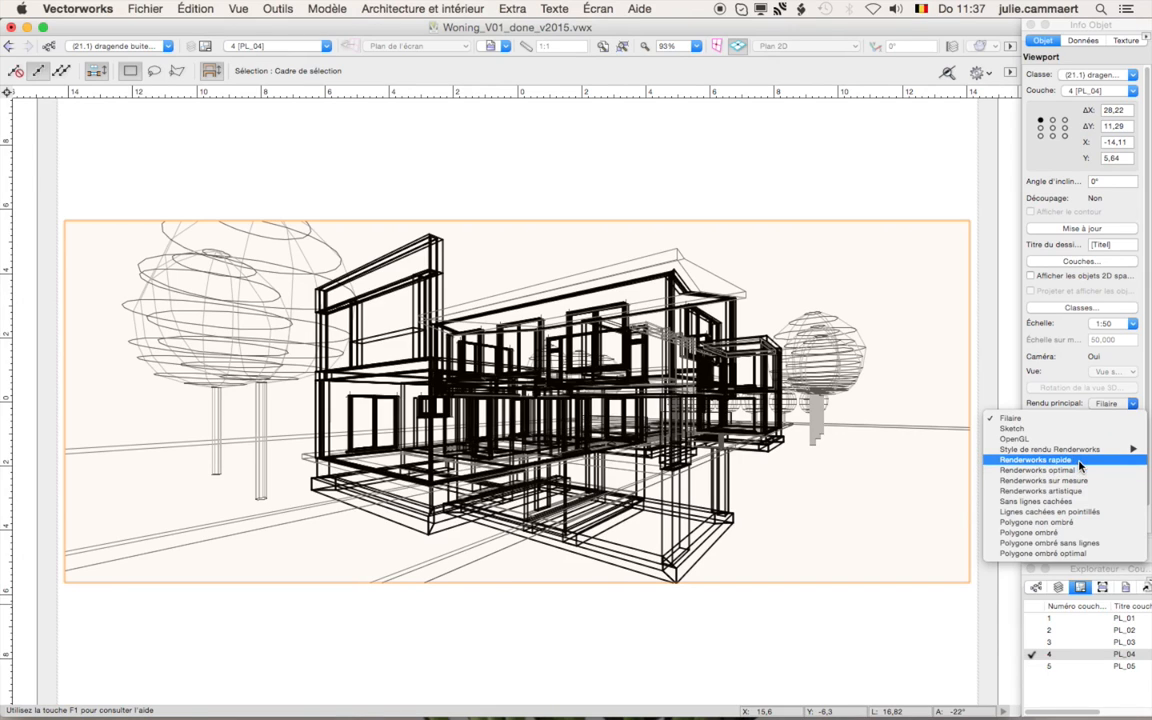
{"action": "mouse_move", "coordinate": [1080, 455]}
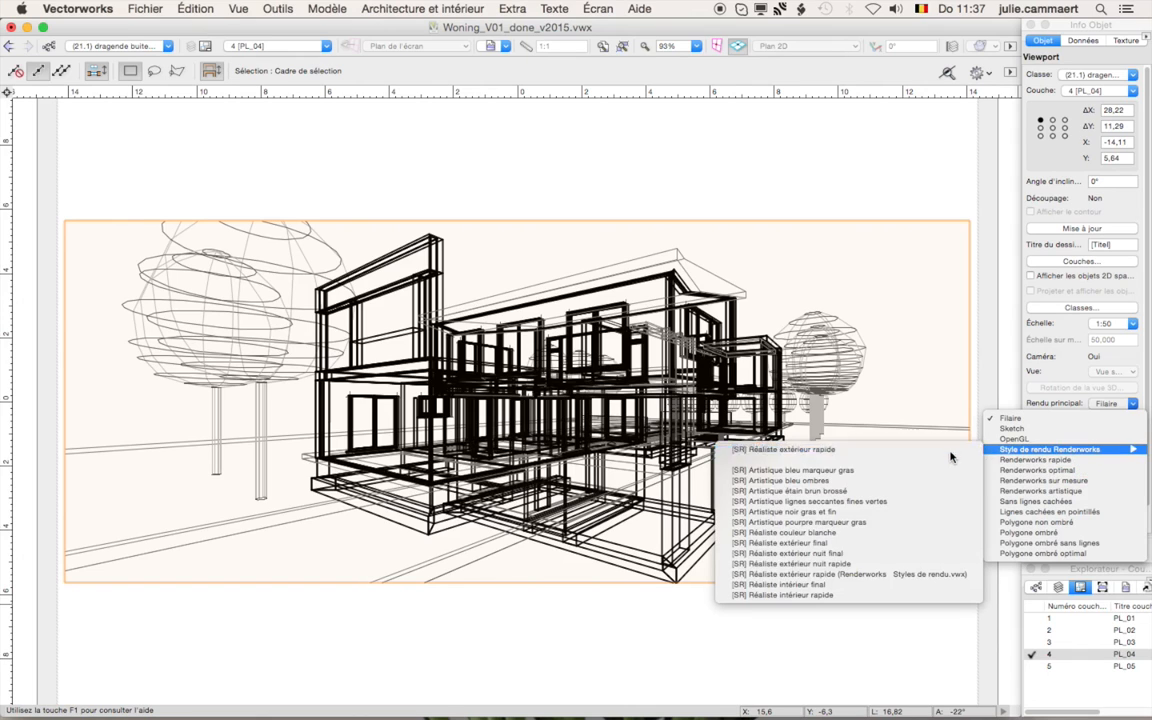
{"action": "left_click", "coordinate": [950, 451]}
{"action": "left_click", "coordinate": [1078, 230]}
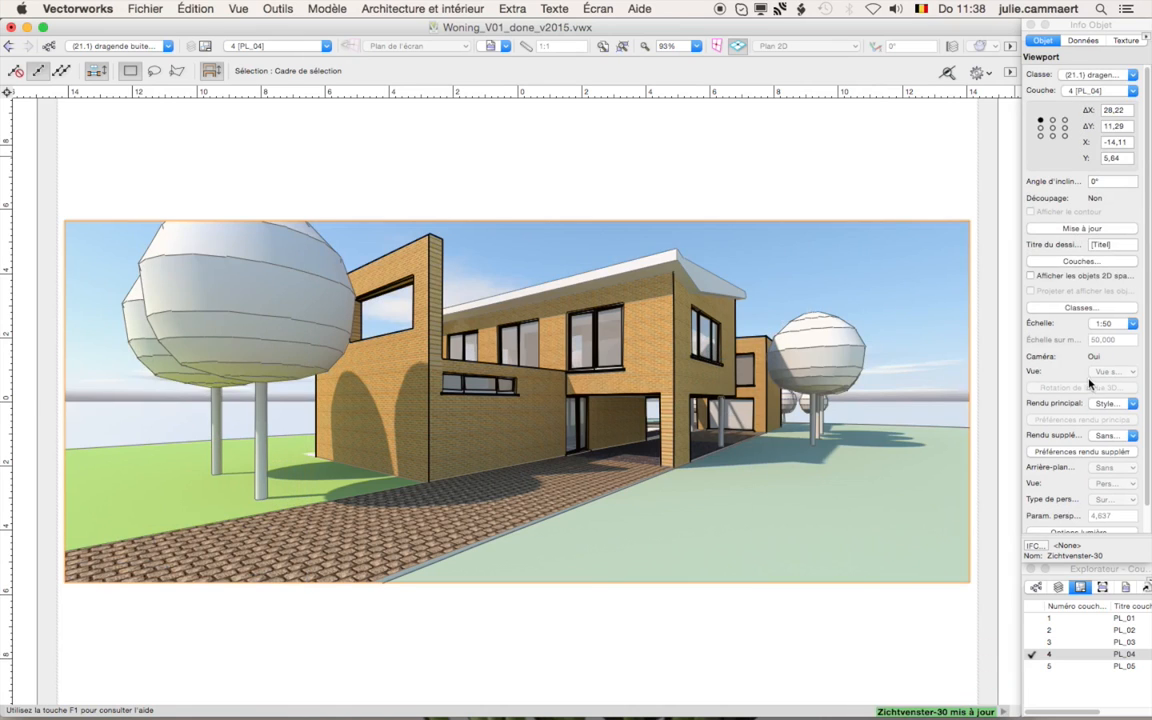
Set the PL_04 viewport's main render mode to Renderworks sur mesure and enable Flou in its render options
{"action": "left_click", "coordinate": [1106, 401]}
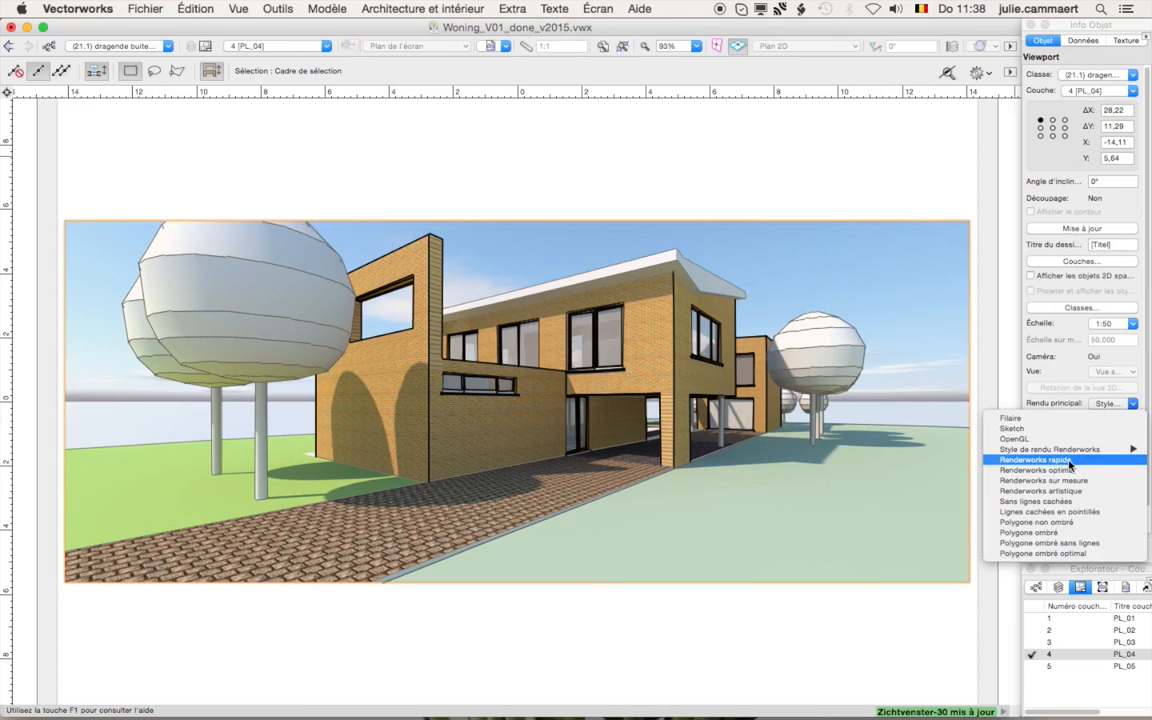
{"action": "left_click", "coordinate": [1073, 484]}
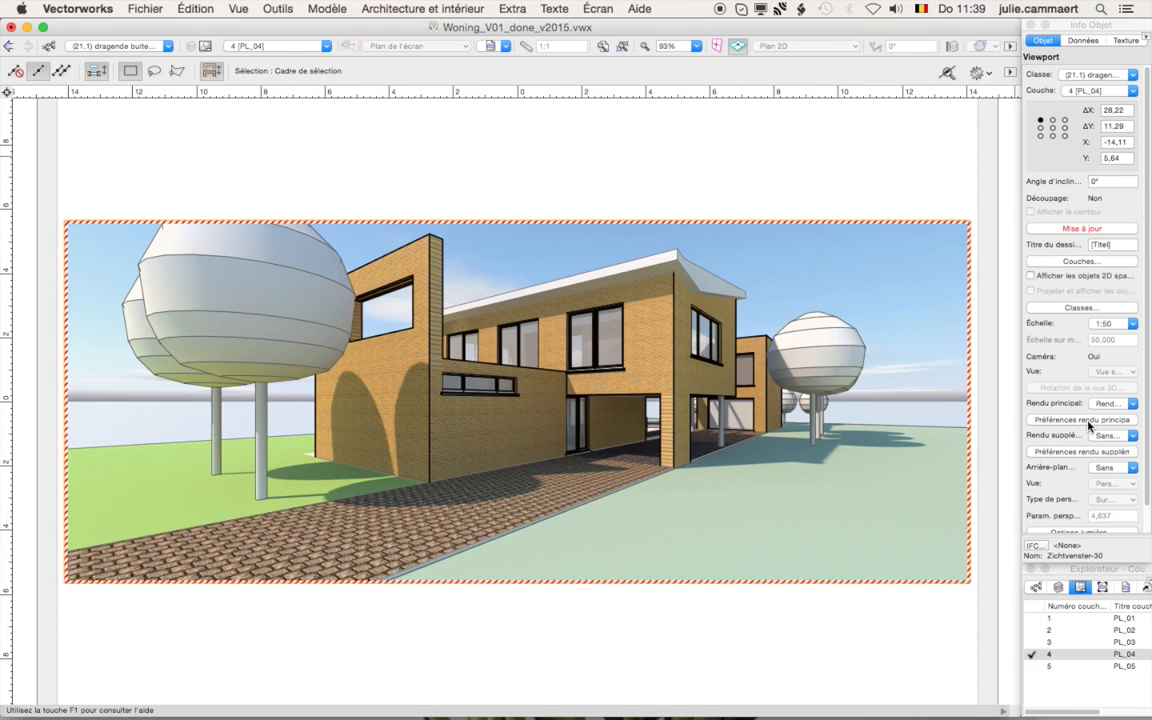
{"action": "left_click", "coordinate": [1089, 421]}
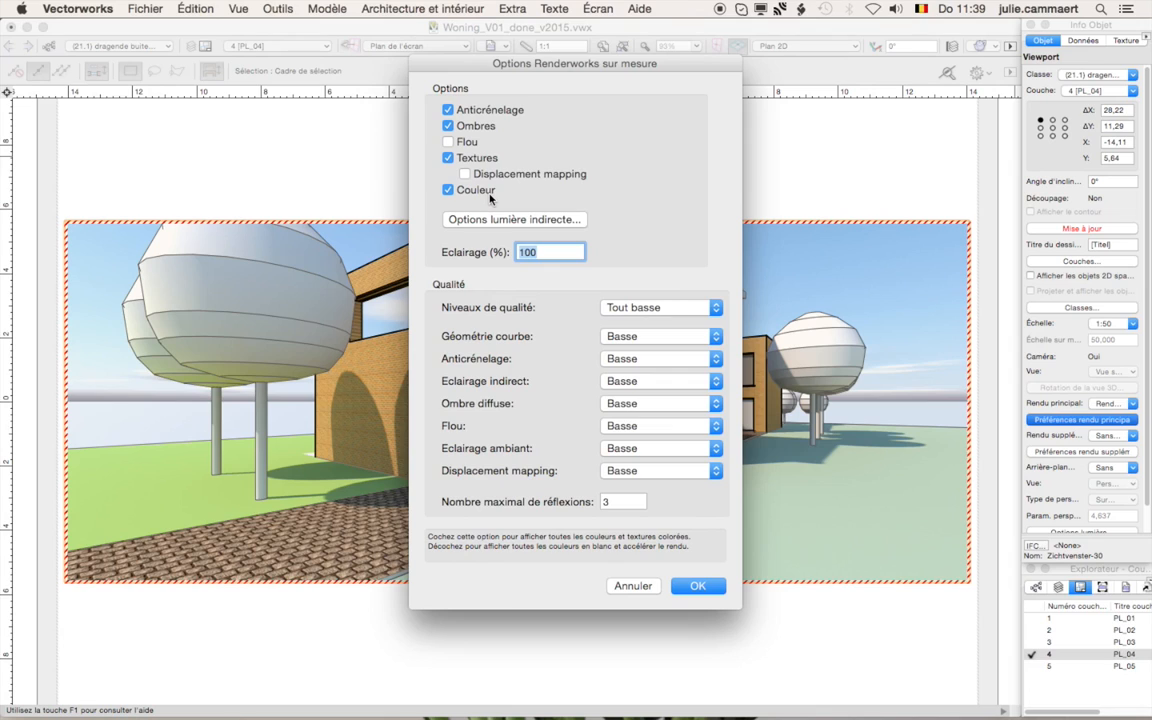
{"action": "left_click", "coordinate": [468, 143]}
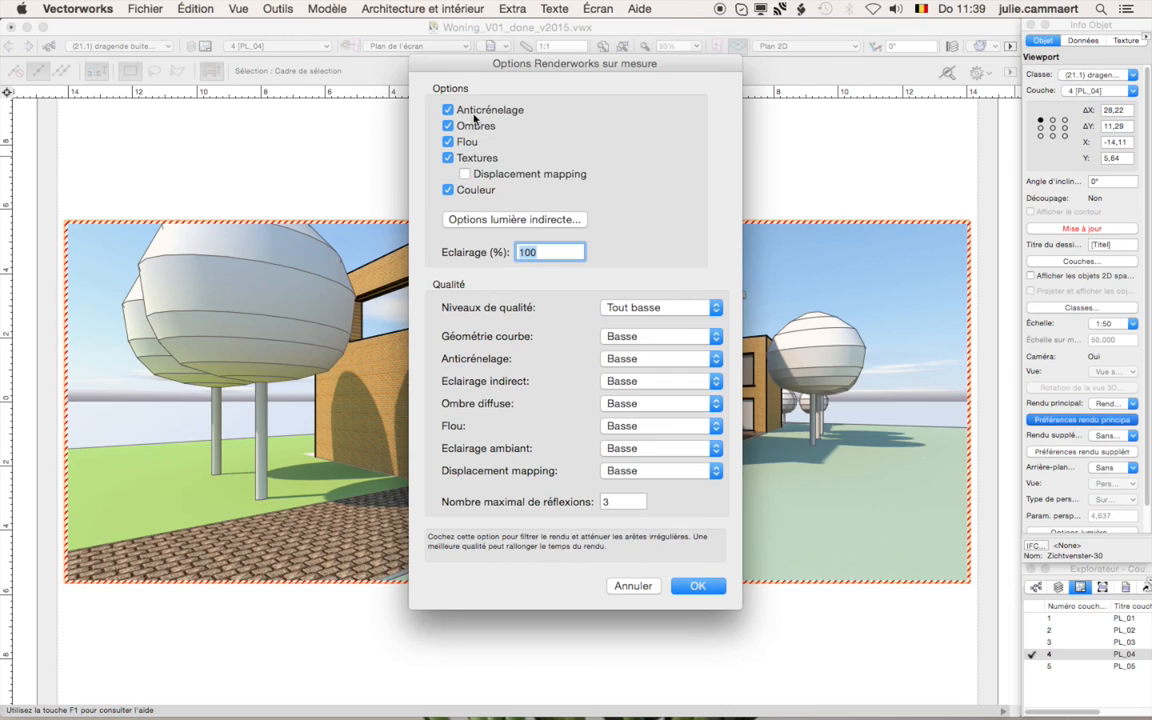
{"action": "left_click", "coordinate": [476, 112]}
{"action": "left_click", "coordinate": [476, 116]}
Set the PL_04 viewport's indirect lighting to Extérieur (1 réflexion), with ambient lighting intensity at 5% and ambient lighting set to Inactif
{"action": "left_click", "coordinate": [488, 221]}
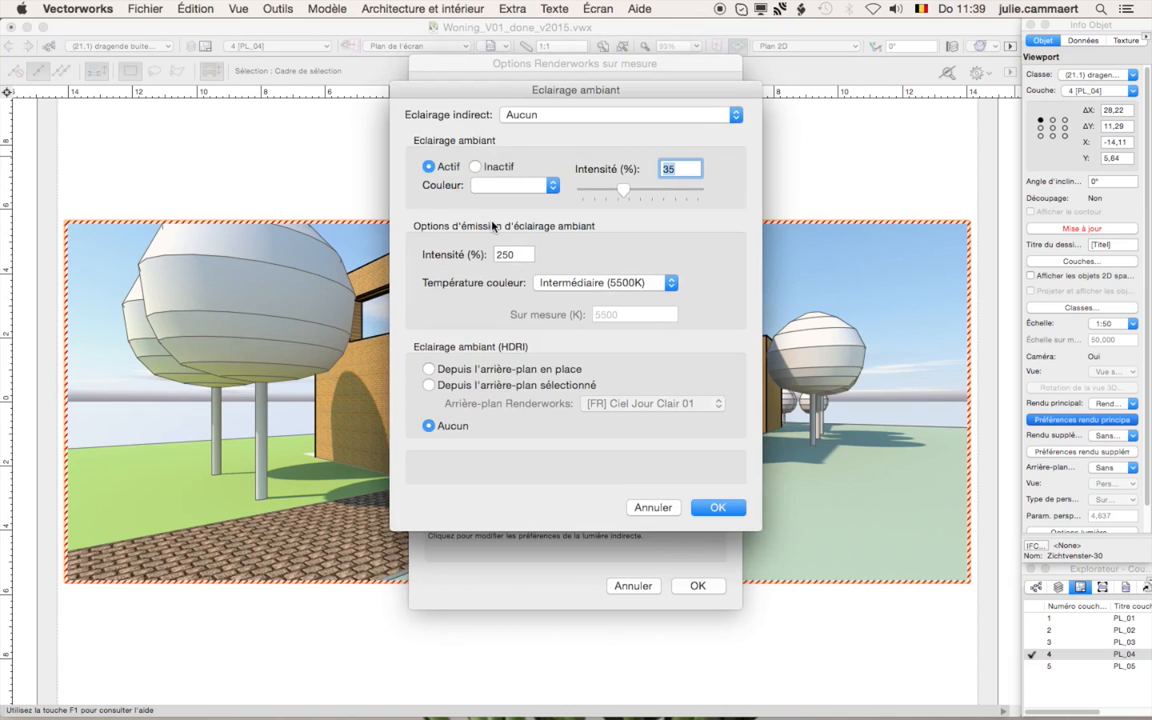
{"action": "left_click", "coordinate": [528, 115]}
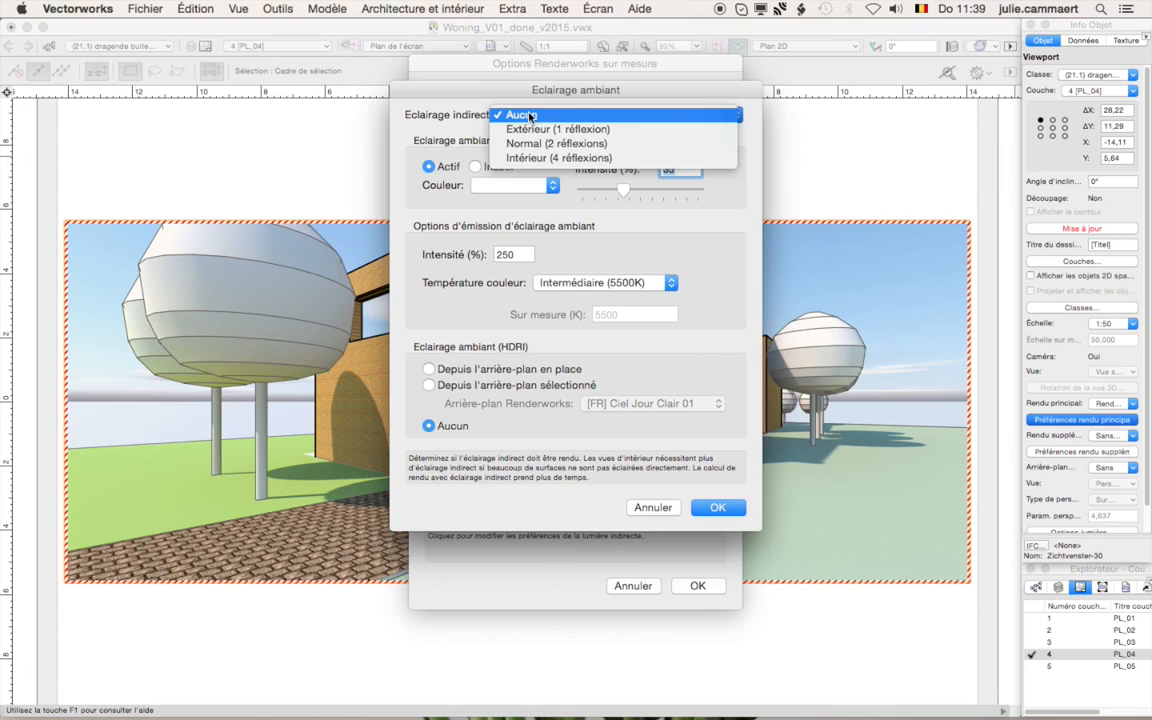
{"action": "left_click", "coordinate": [533, 129]}
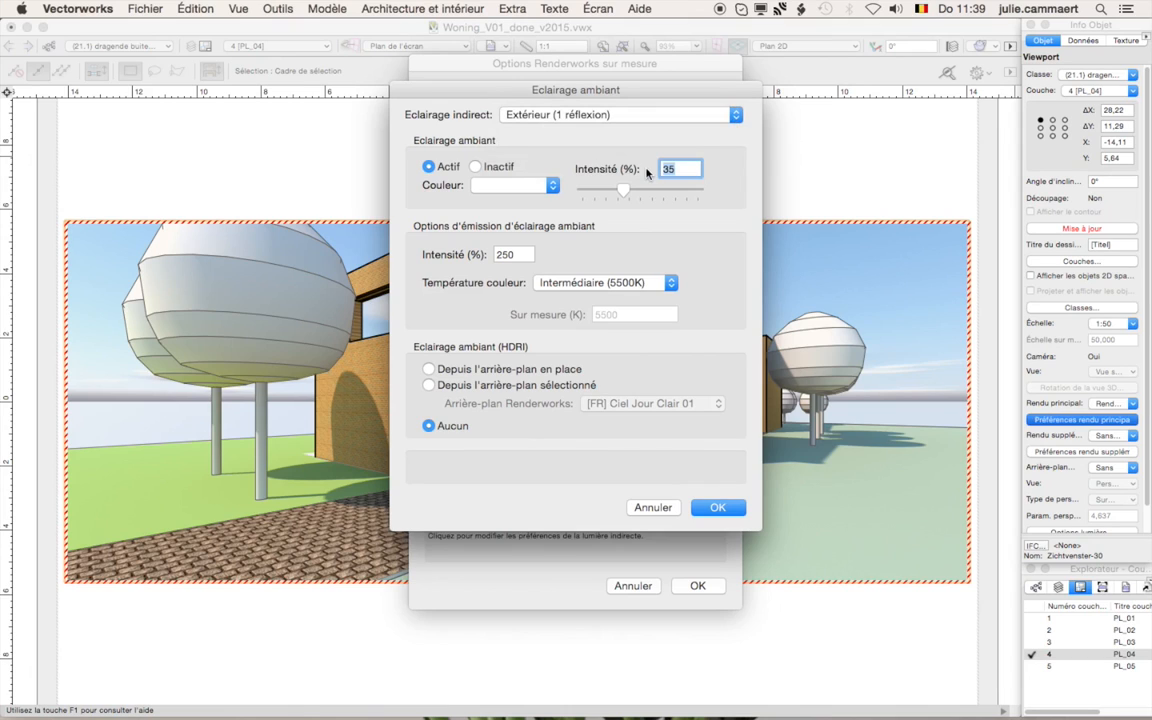
{"action": "type", "text": "5"}
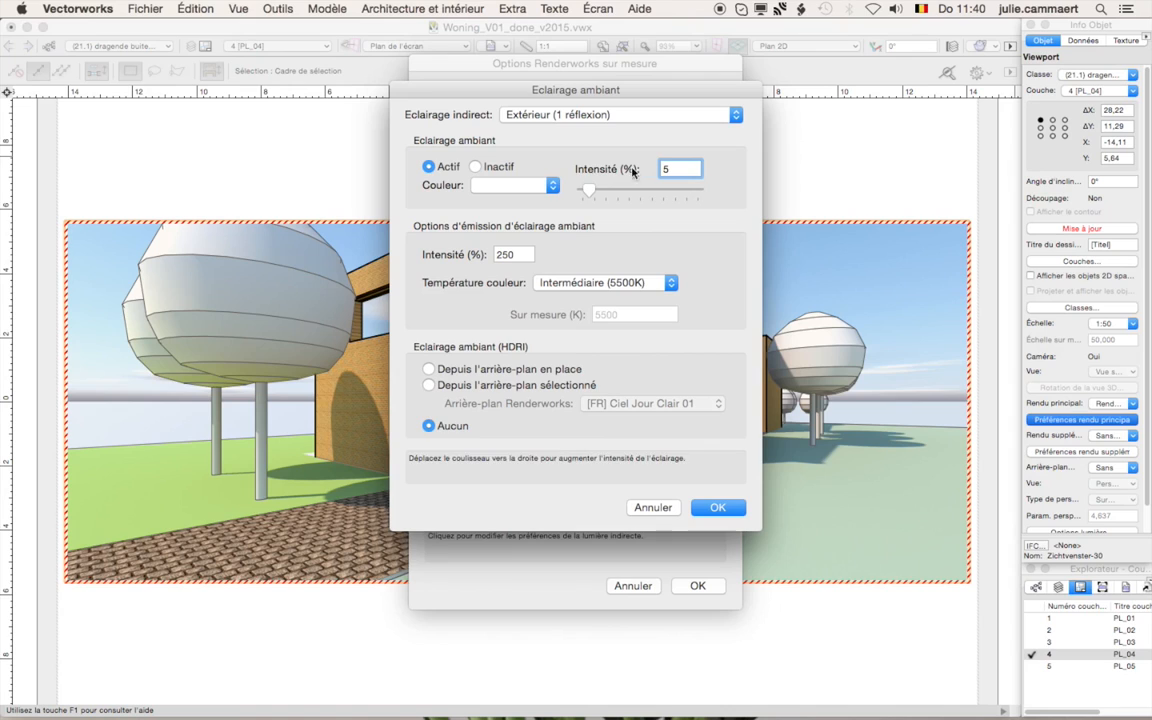
{"action": "left_click", "coordinate": [477, 168]}
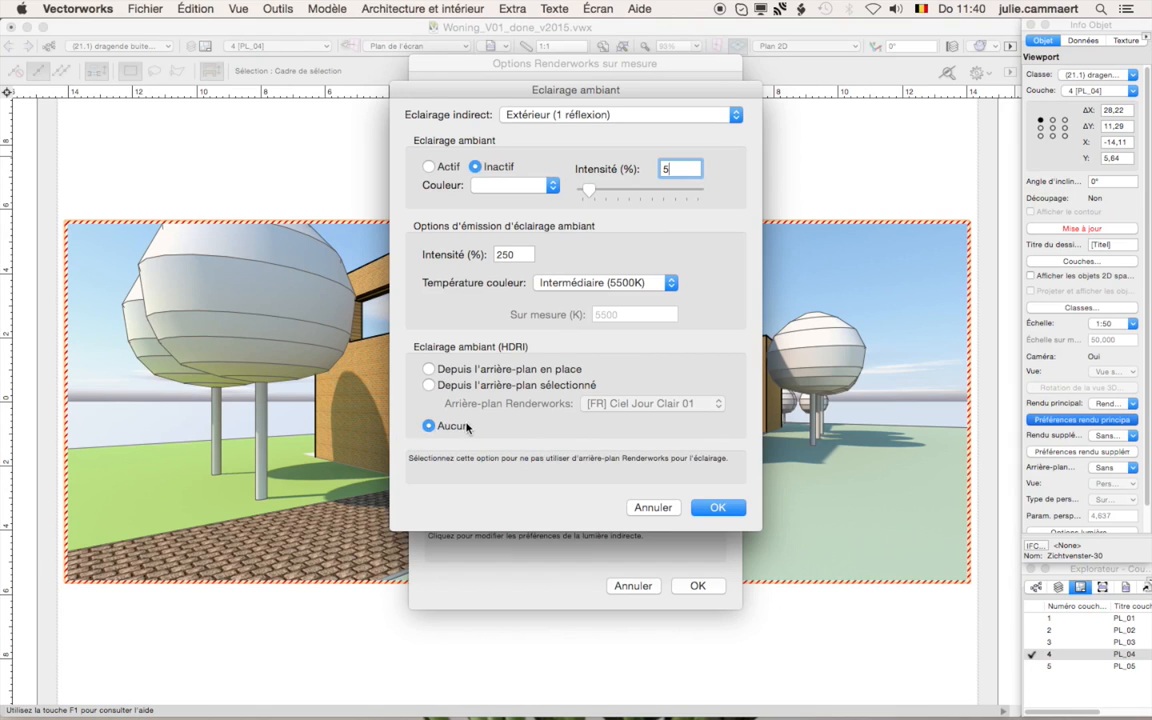
{"action": "left_click", "coordinate": [717, 509]}
{"action": "left_click", "coordinate": [697, 586]}
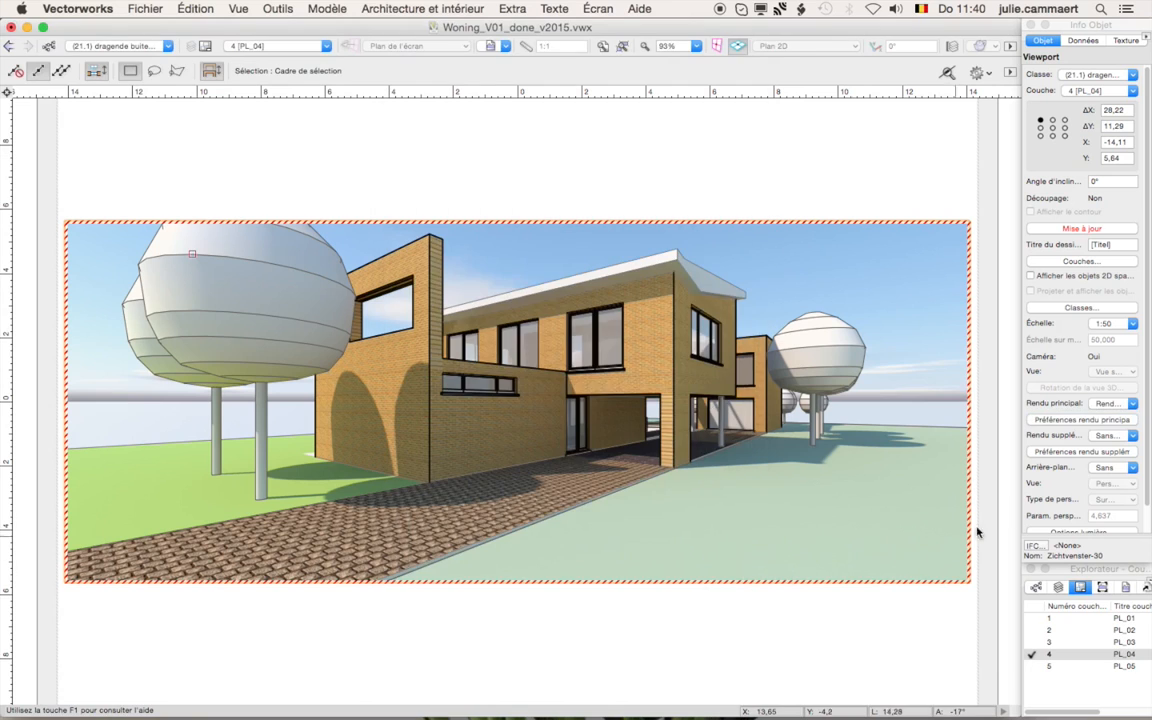
Assign the Renderworks background [FR] Ciel Jour Clair 01 to the PL_04 viewport and update it
{"action": "left_click", "coordinate": [1110, 467]}
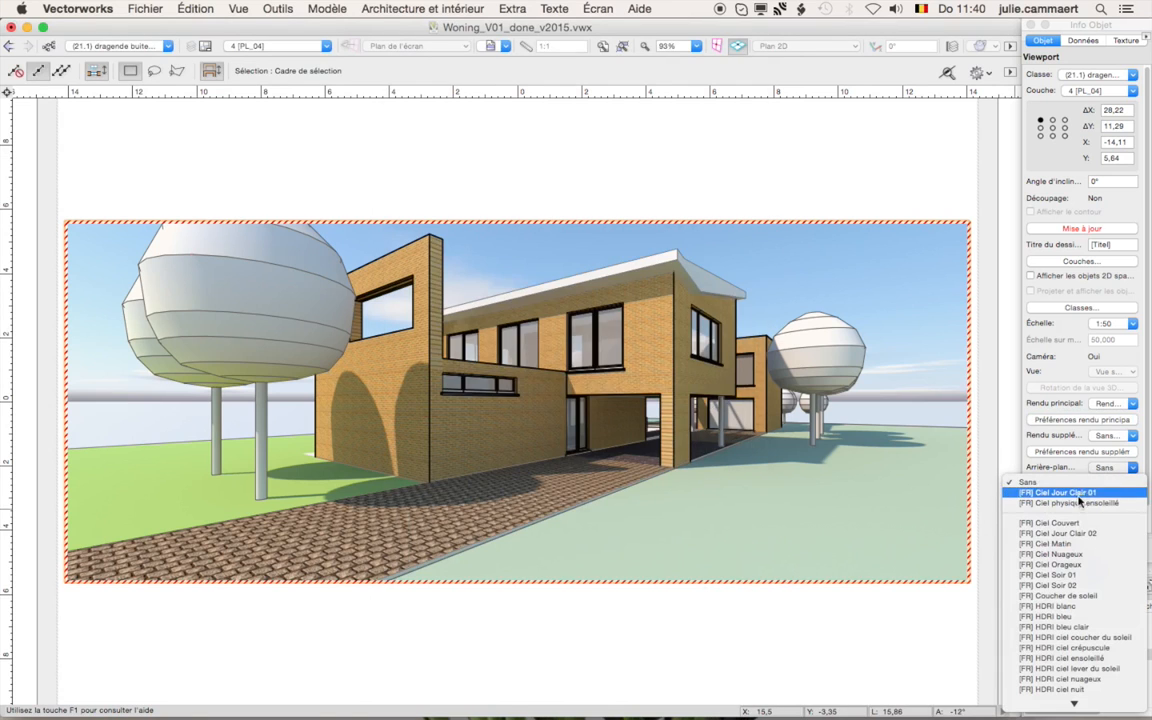
{"action": "left_click", "coordinate": [1070, 494]}
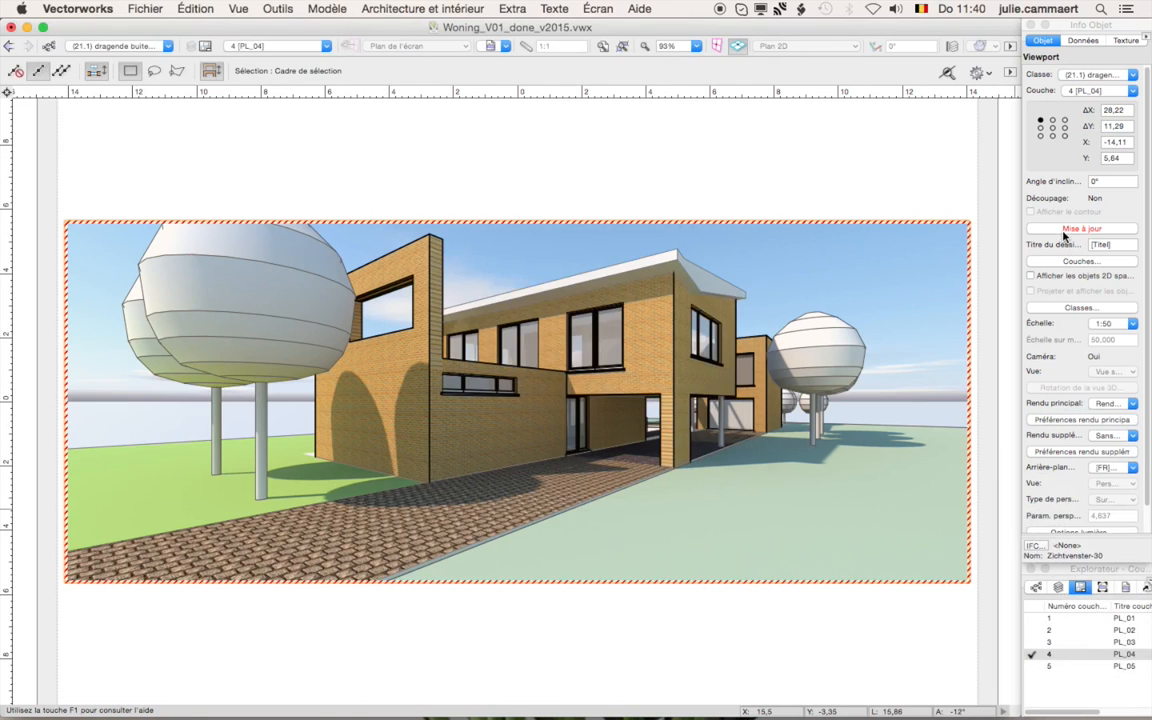
{"action": "left_click", "coordinate": [1065, 234]}
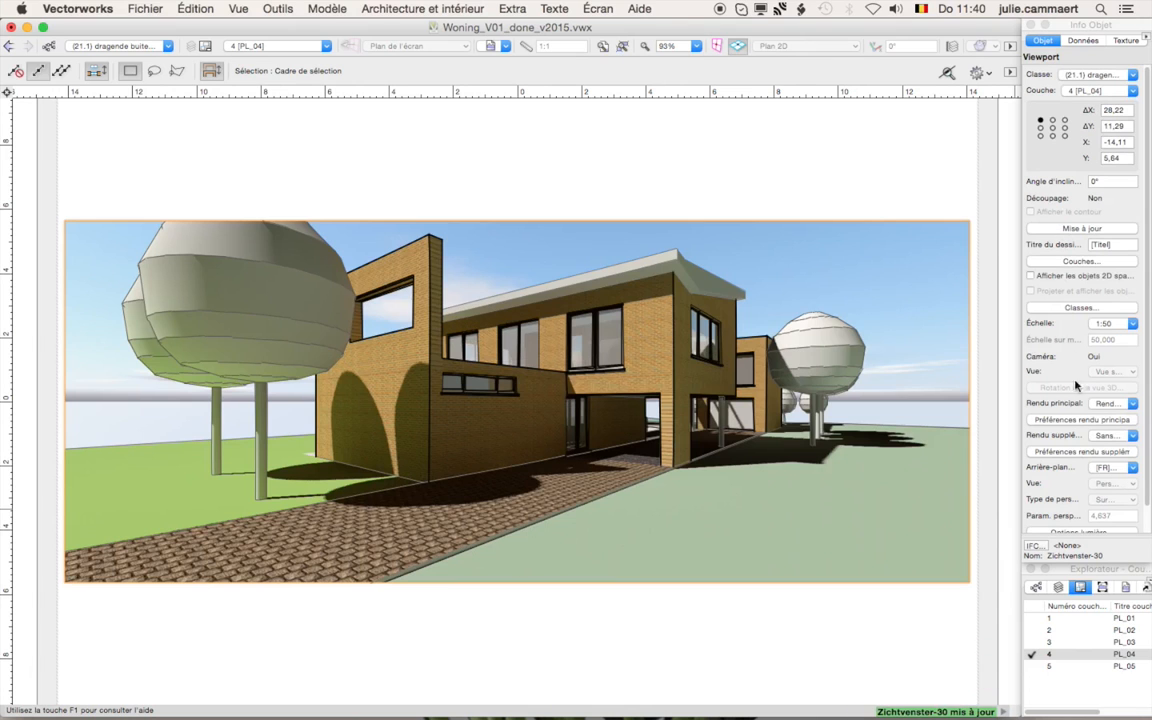
Keep Sans lignes cachées as the PL_04 viewport's secondary render, apply the [SK] Certain sketch style to it, and update the viewport
{"action": "left_click", "coordinate": [1100, 436]}
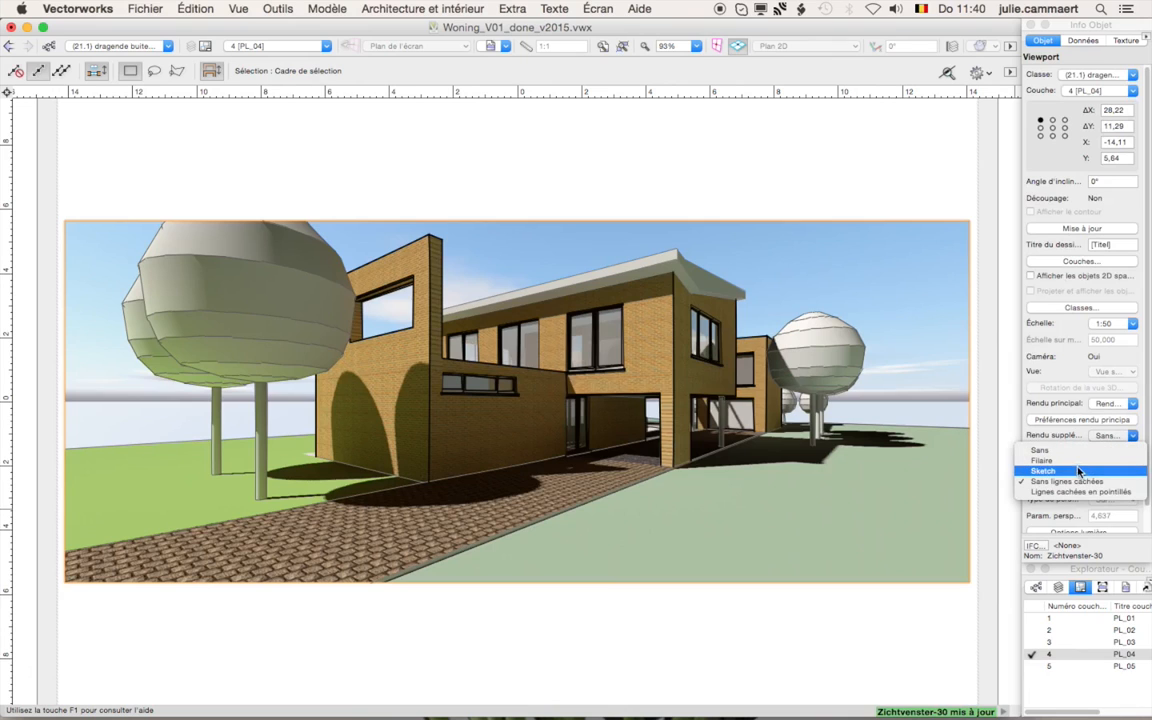
{"action": "left_click", "coordinate": [1080, 480]}
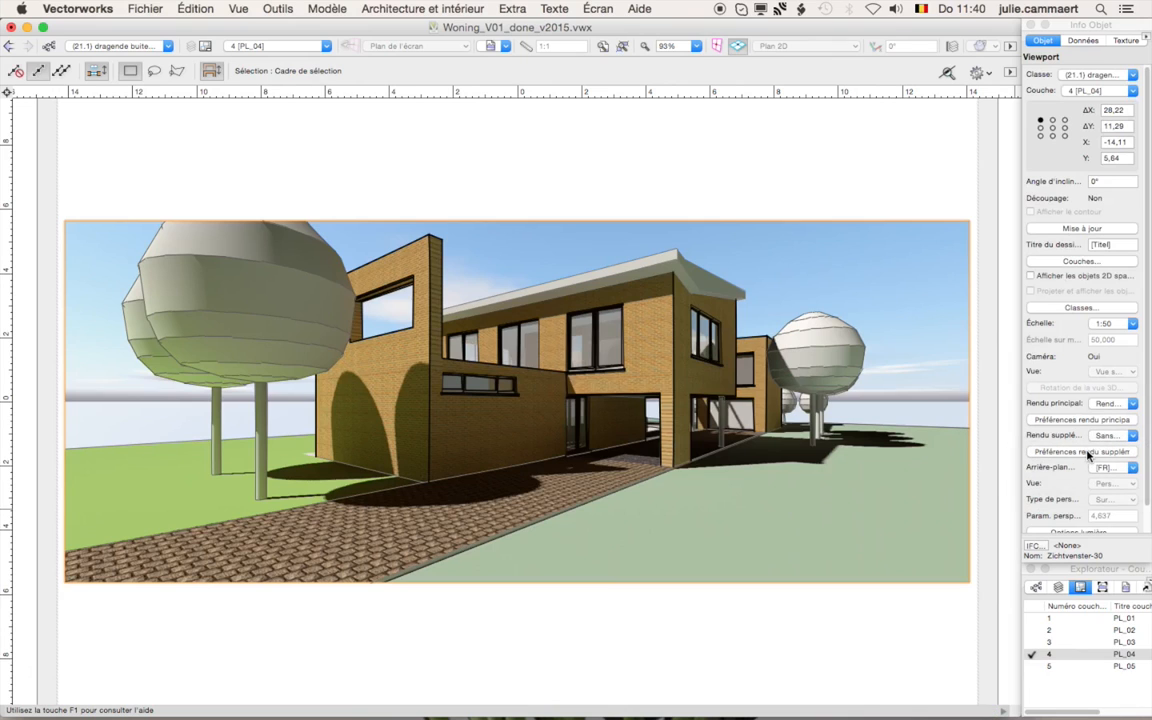
{"action": "left_click", "coordinate": [1085, 452]}
{"action": "left_click", "coordinate": [538, 268]}
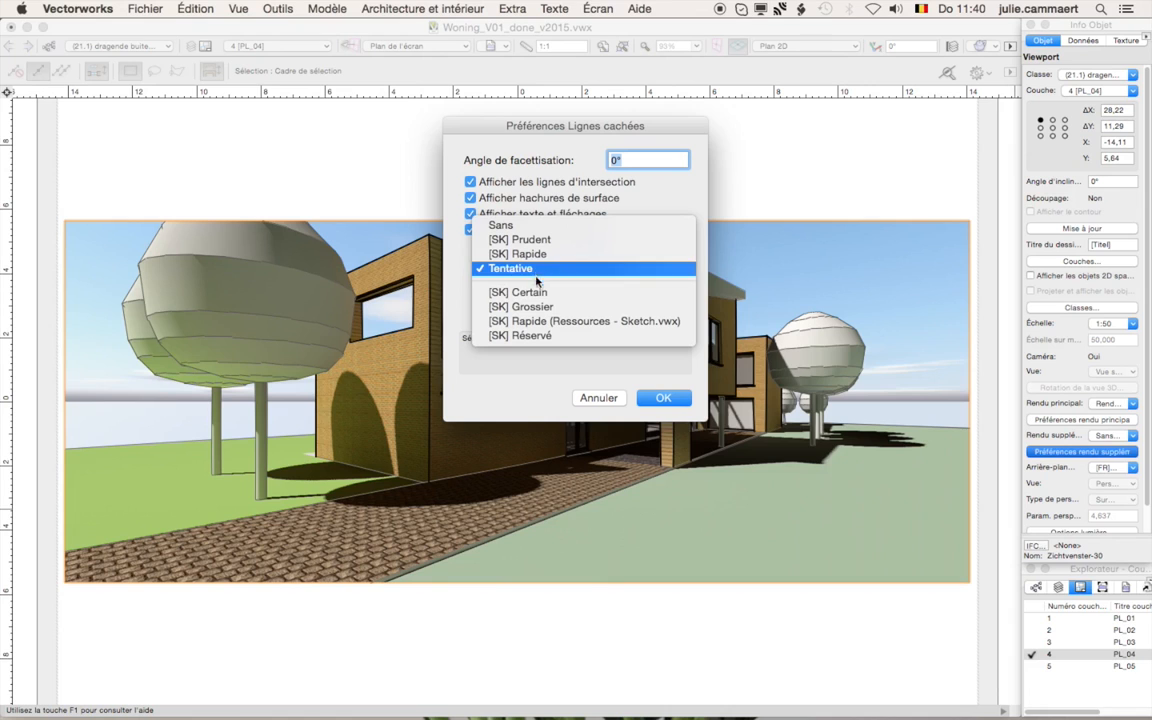
{"action": "left_click", "coordinate": [540, 293]}
{"action": "left_click", "coordinate": [663, 397]}
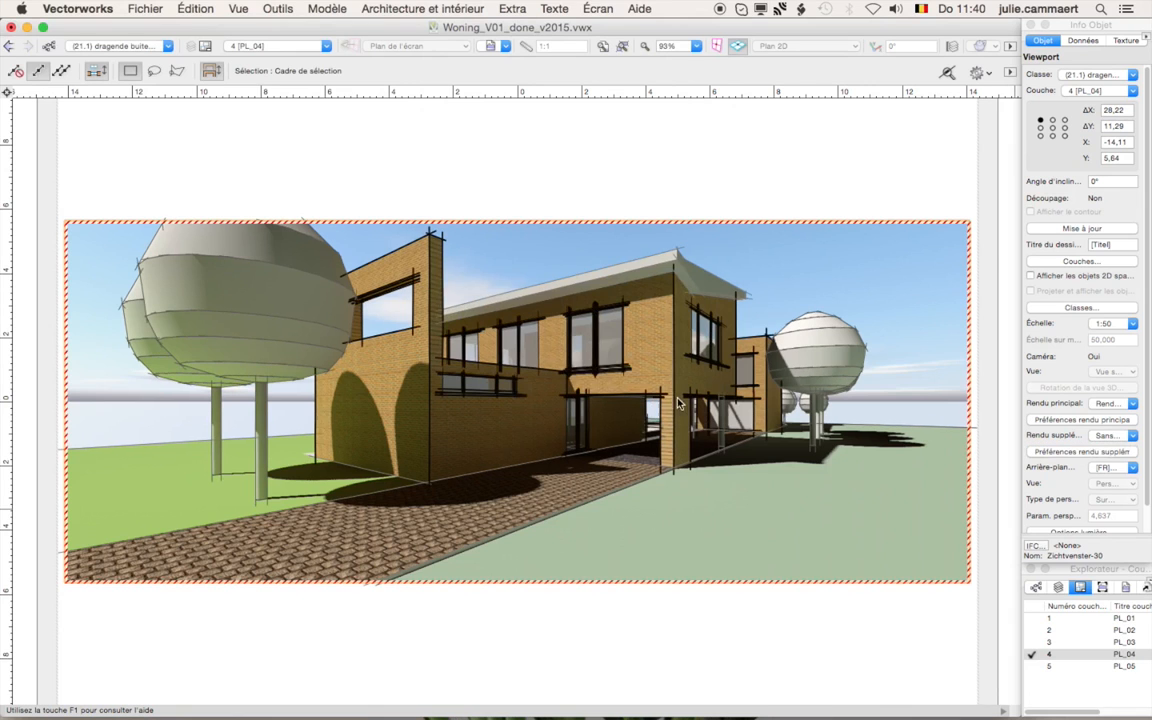
{"action": "left_click", "coordinate": [1045, 229]}
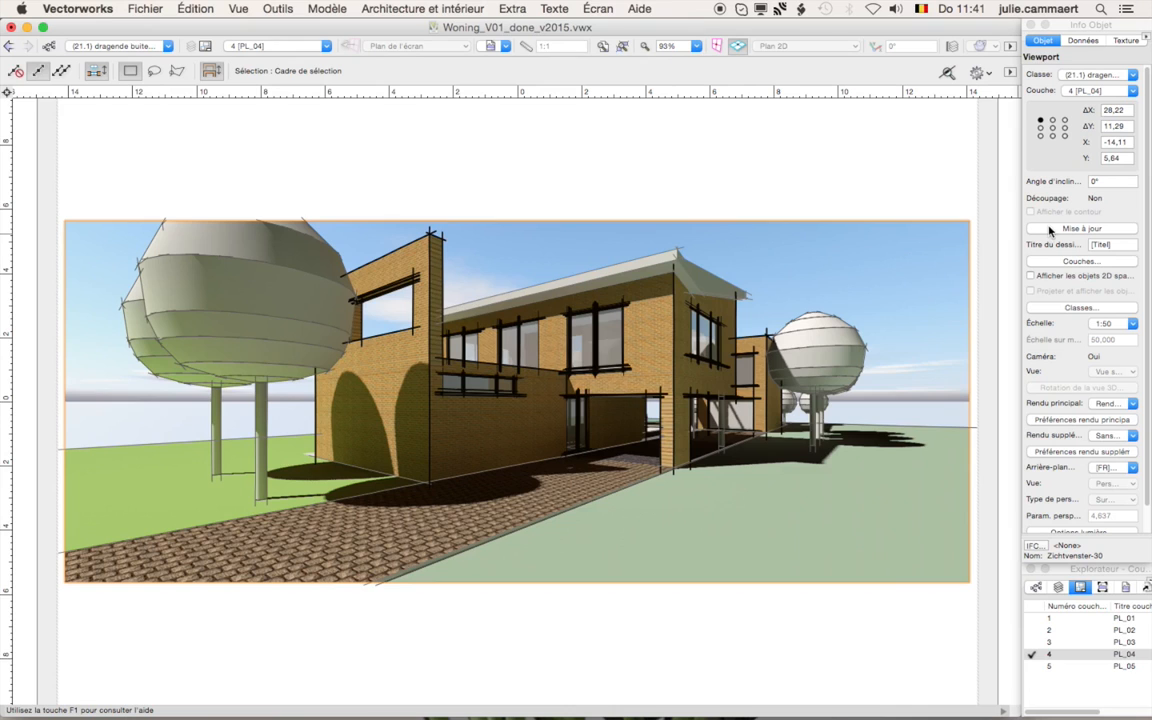
Activate sheet layer PL_05 and set its viewport's main render mode to Renderworks artistique
{"action": "left_click", "coordinate": [1033, 667]}
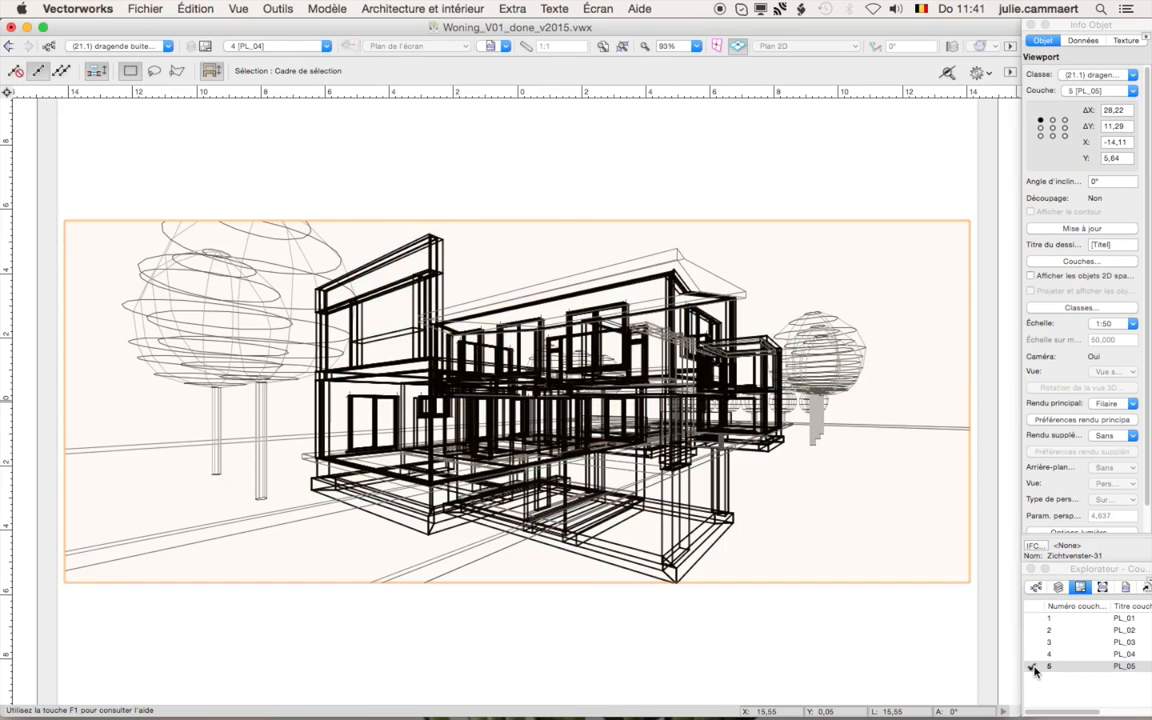
{"action": "left_click", "coordinate": [1106, 403]}
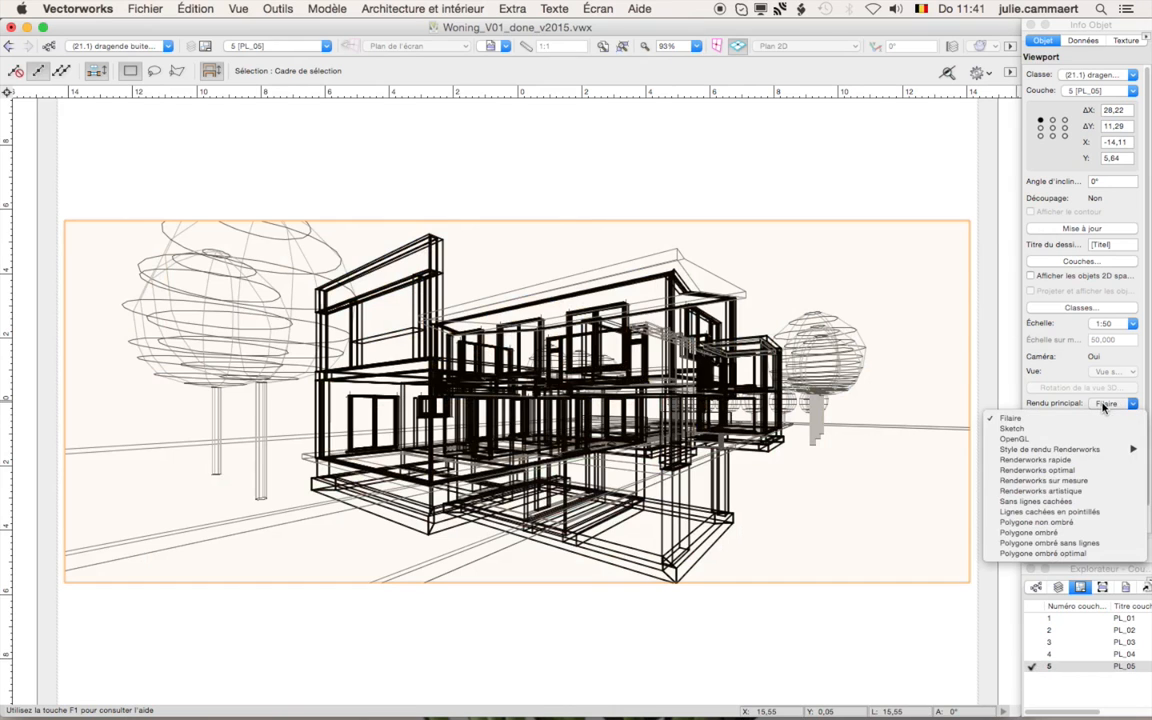
{"action": "left_click", "coordinate": [1048, 493]}
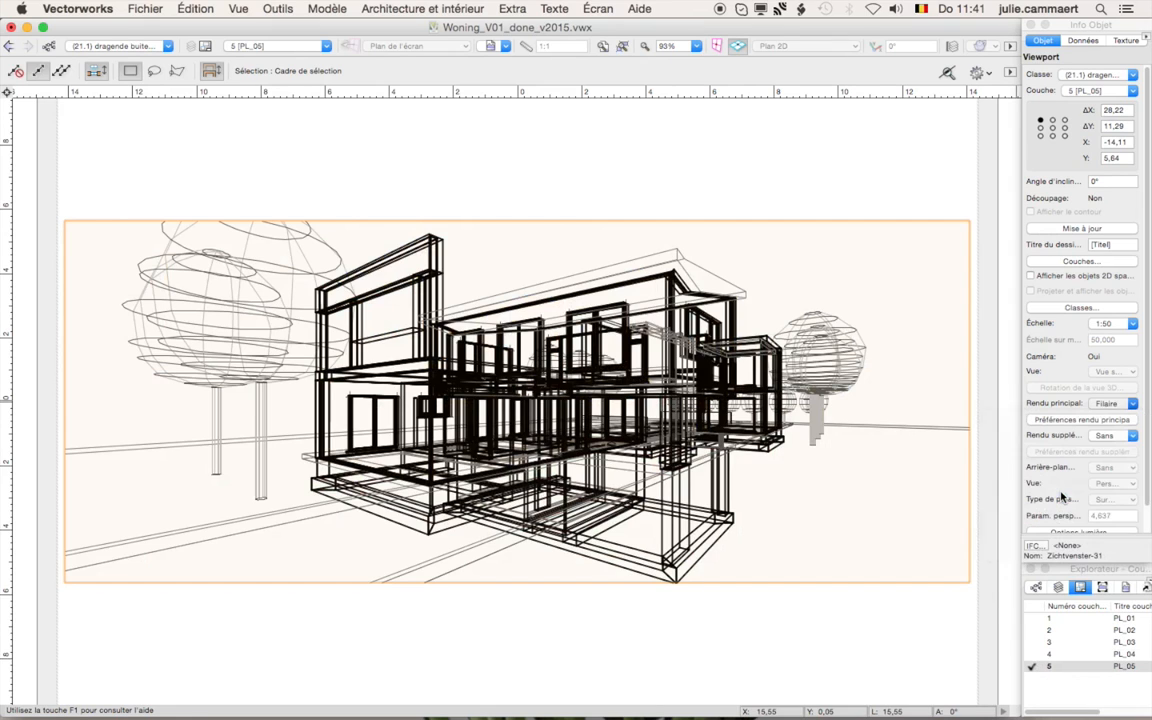
Choose the Brossé chinois contrasté style for the PL_05 viewport's artistic render and update the viewport
{"action": "left_click", "coordinate": [1080, 420]}
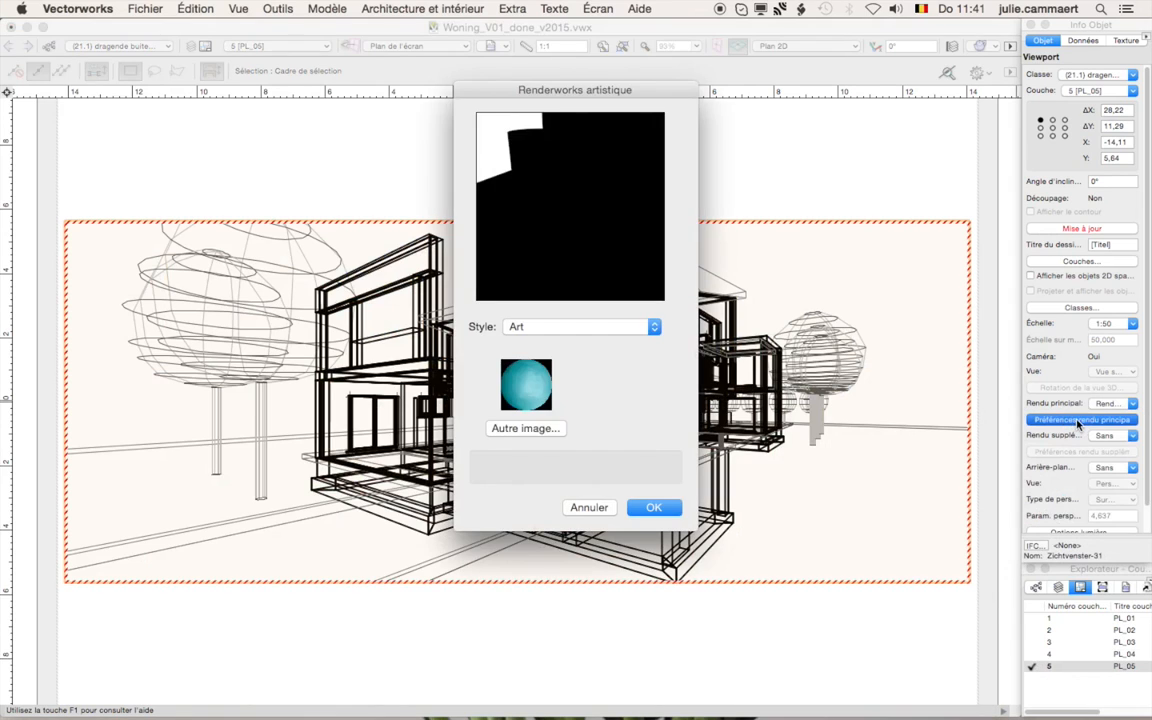
{"action": "left_click", "coordinate": [608, 328]}
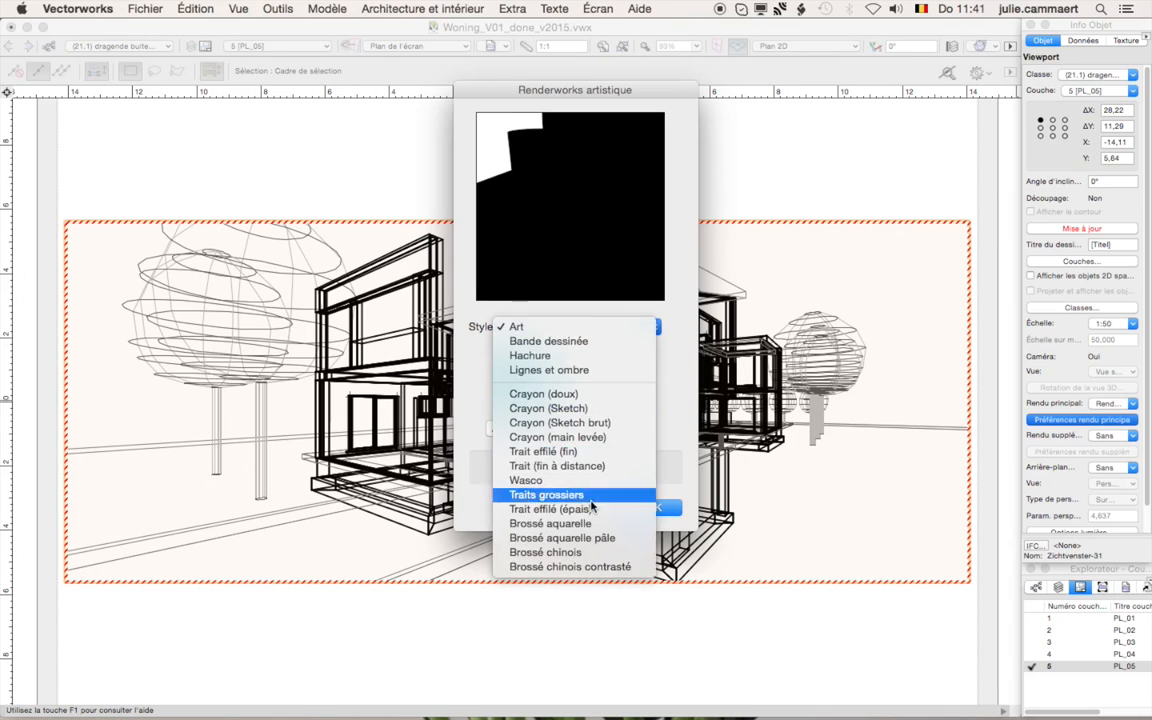
{"action": "left_click", "coordinate": [607, 567]}
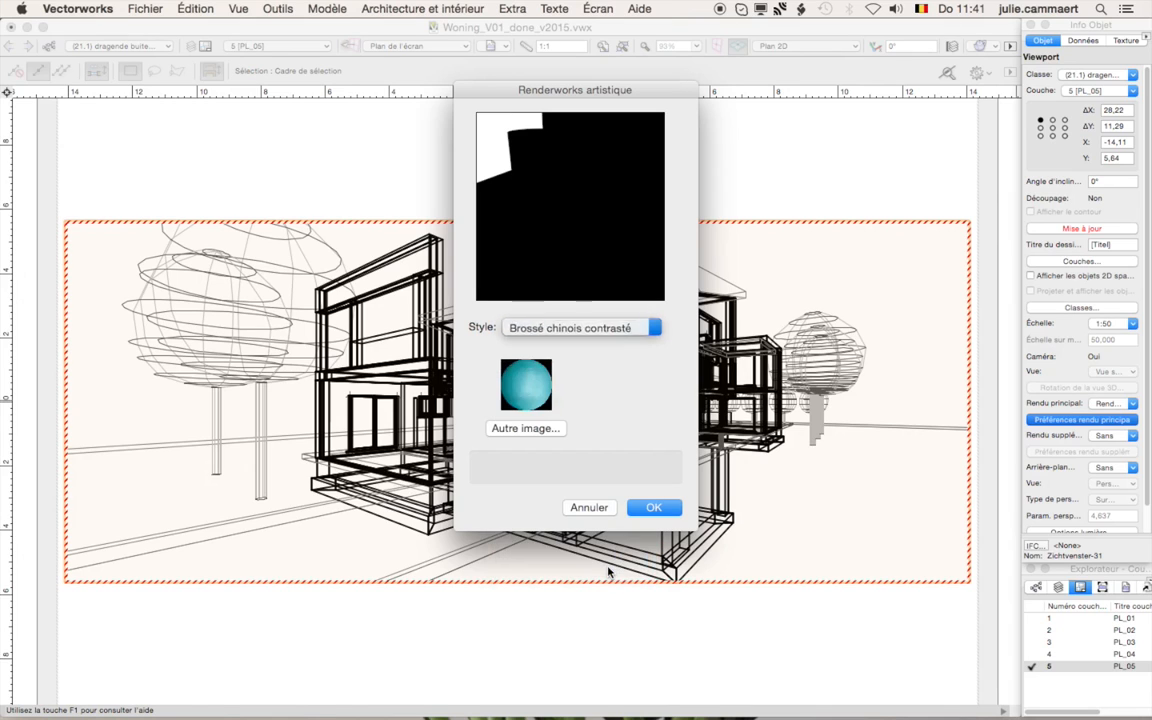
{"action": "left_click", "coordinate": [652, 508]}
{"action": "left_click", "coordinate": [1097, 227]}
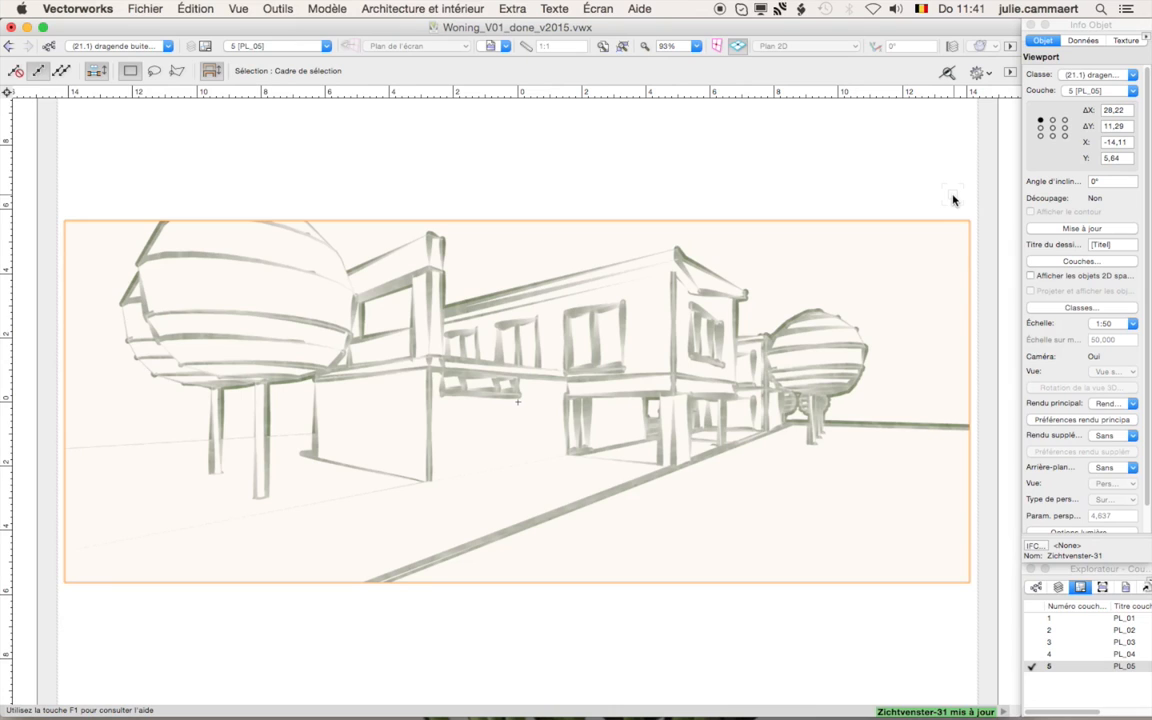
Open the Renderworks style [SR] Réaliste extérieur rapide from the document's resources for editing
{"action": "key", "text": "super+r"}
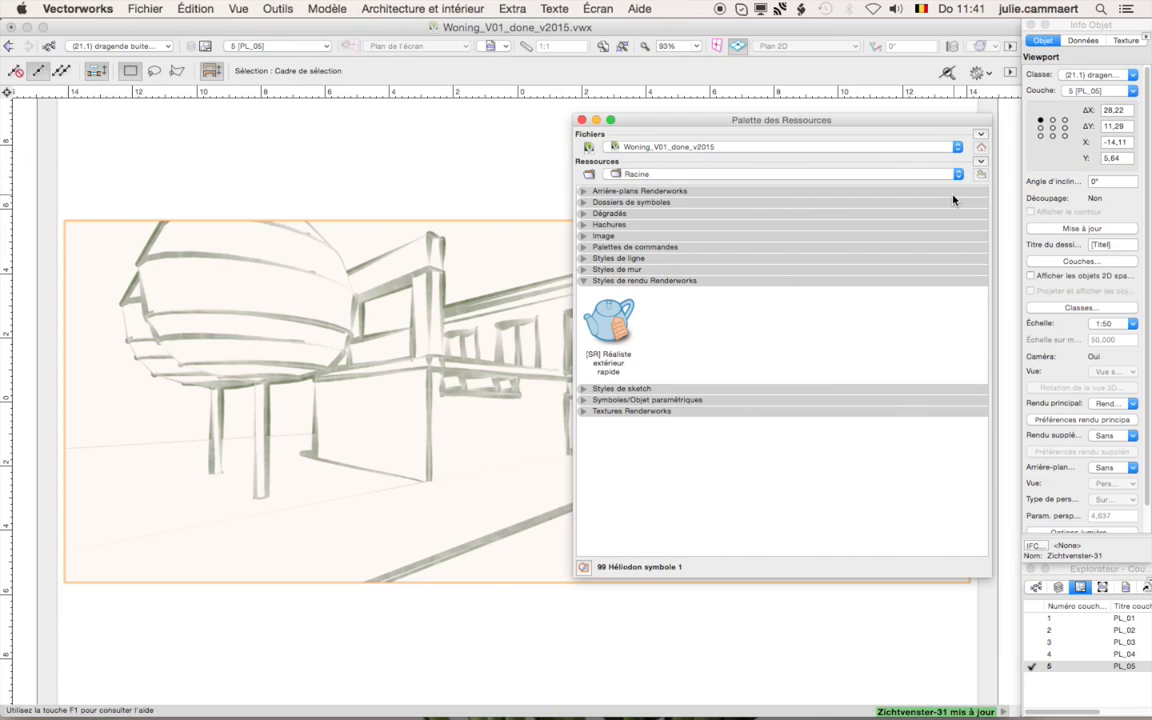
{"action": "left_click", "coordinate": [610, 328]}
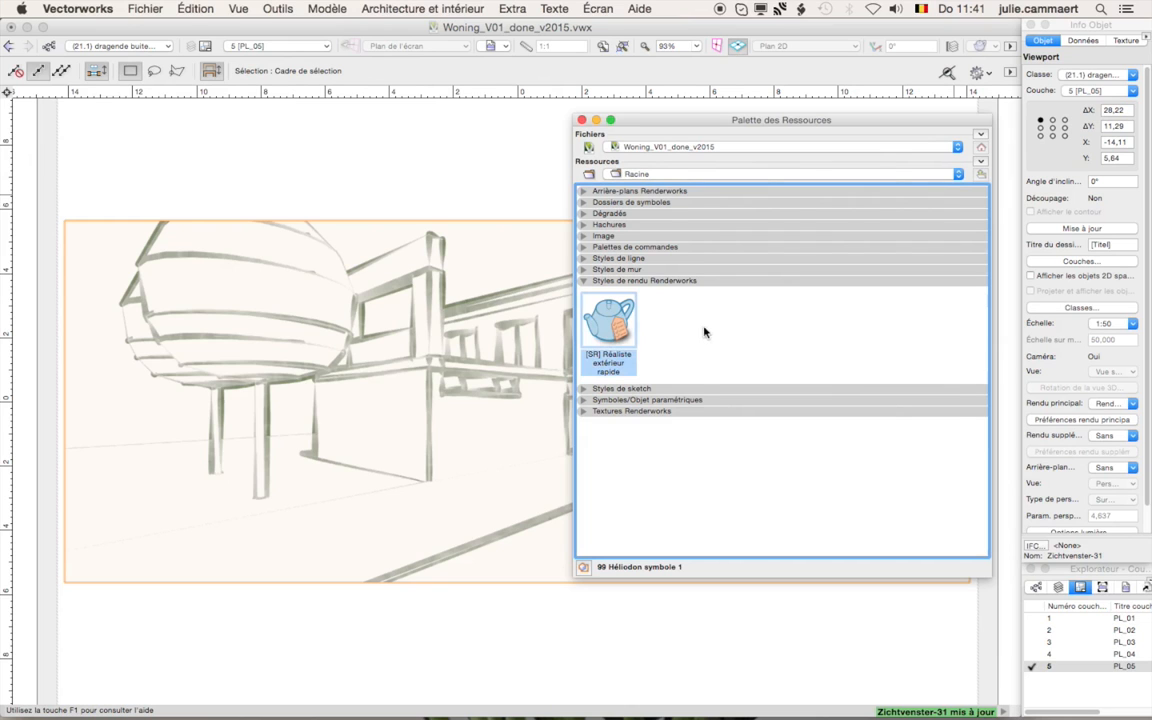
{"action": "right_click", "coordinate": [605, 320]}
{"action": "left_click", "coordinate": [635, 421]}
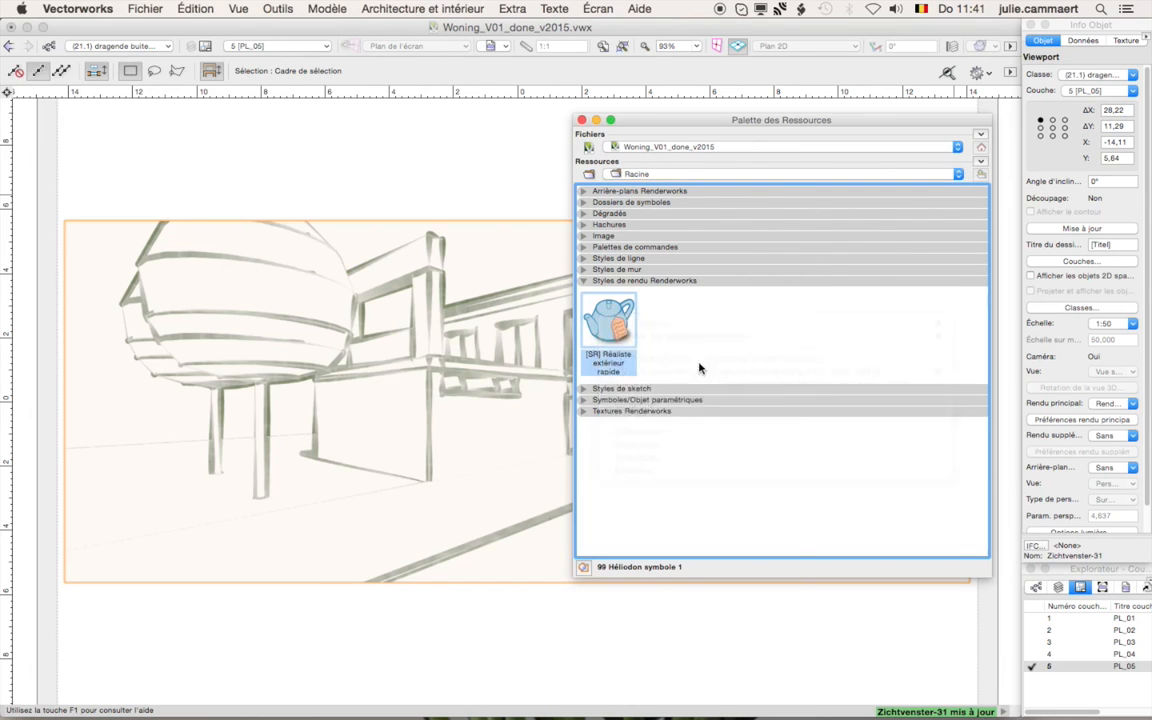